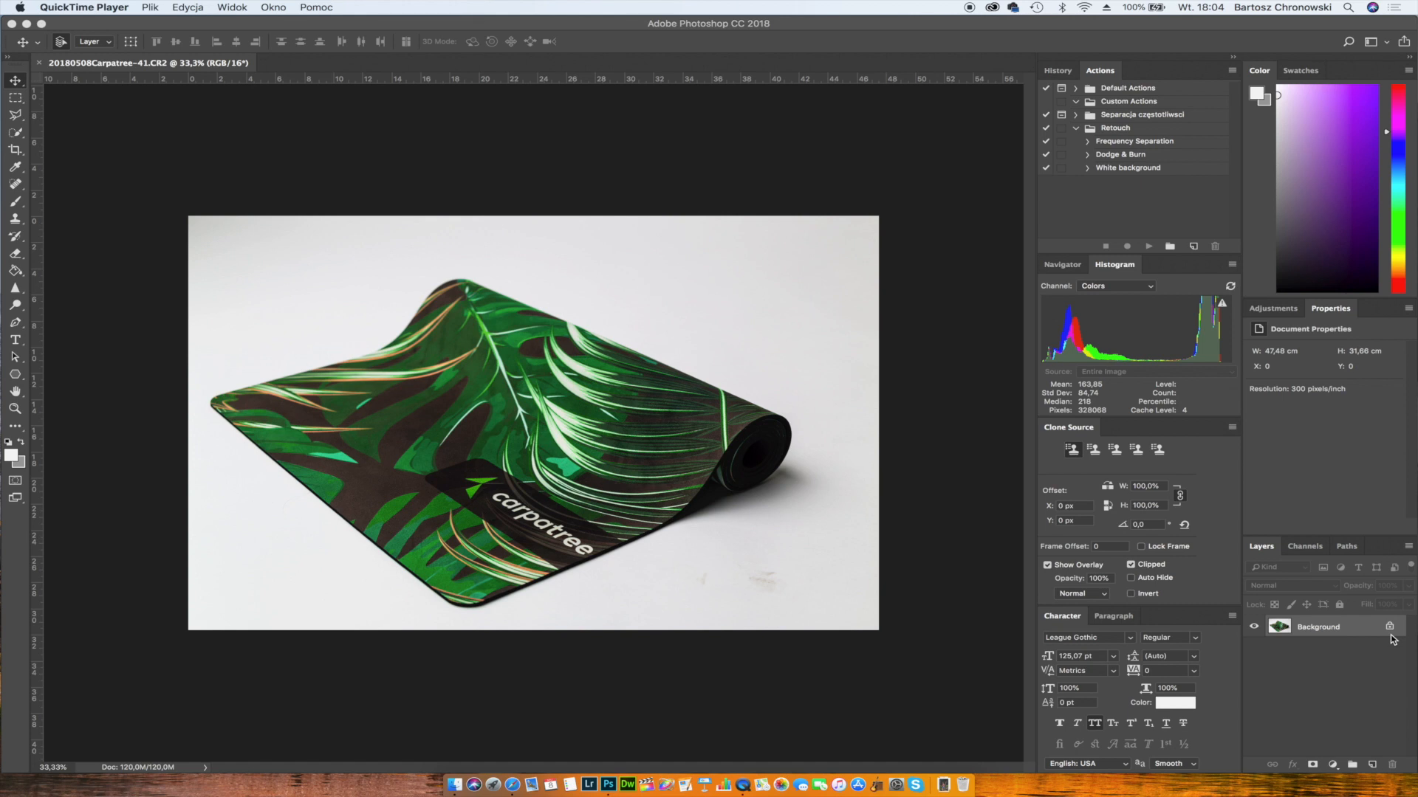
Duplicate the Background layer and insert a new layer filled with white at 100% opacity between the two copies.
click(1353, 653)
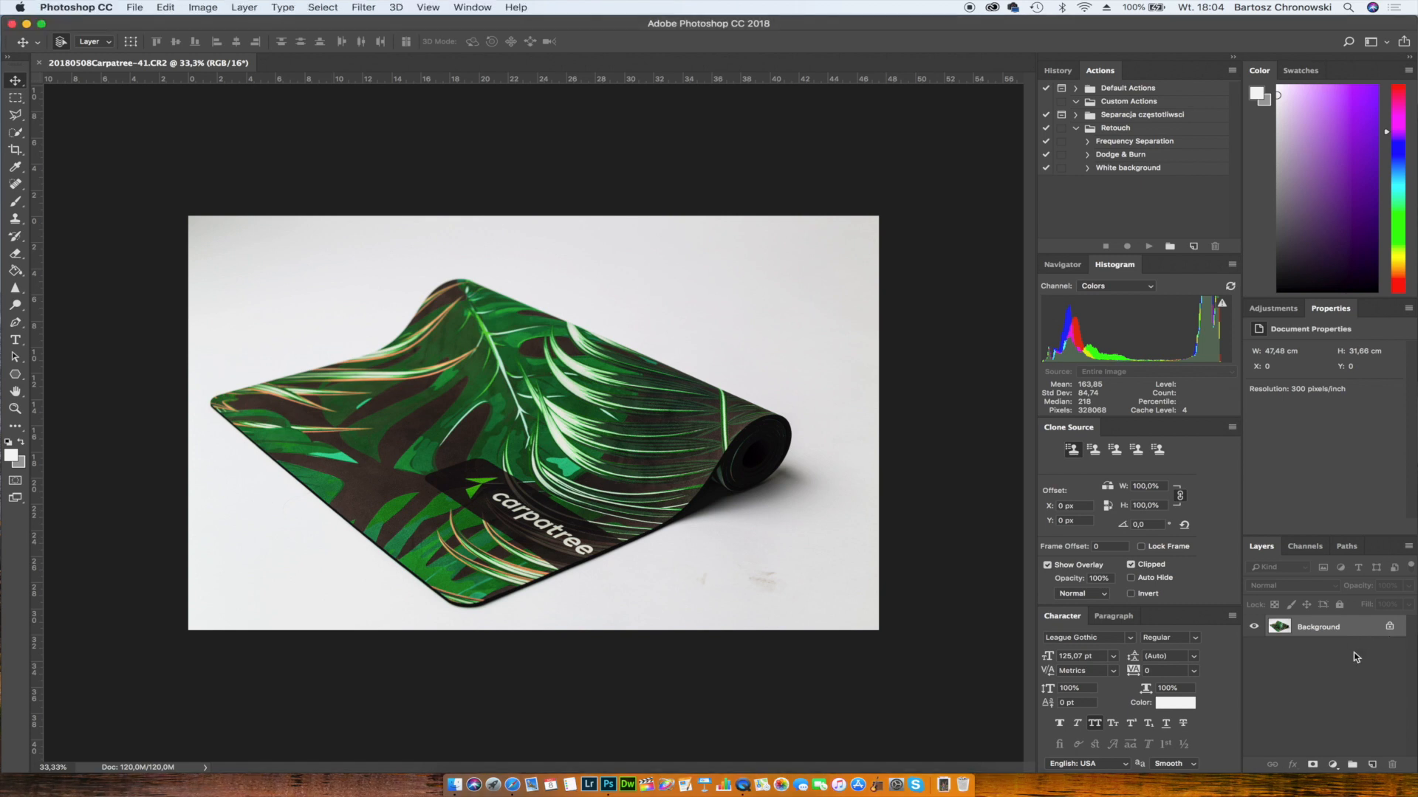
key(super+j)
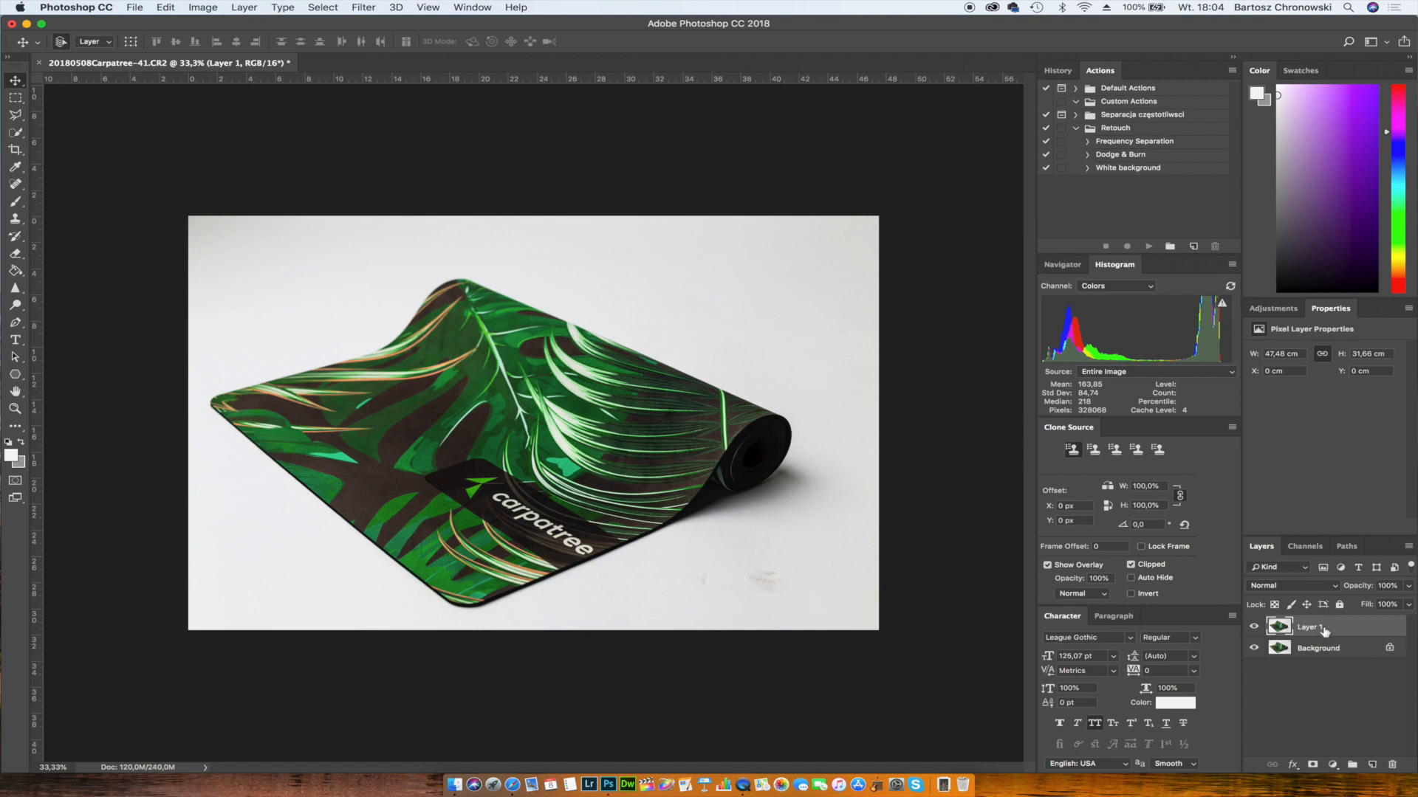
click(1329, 650)
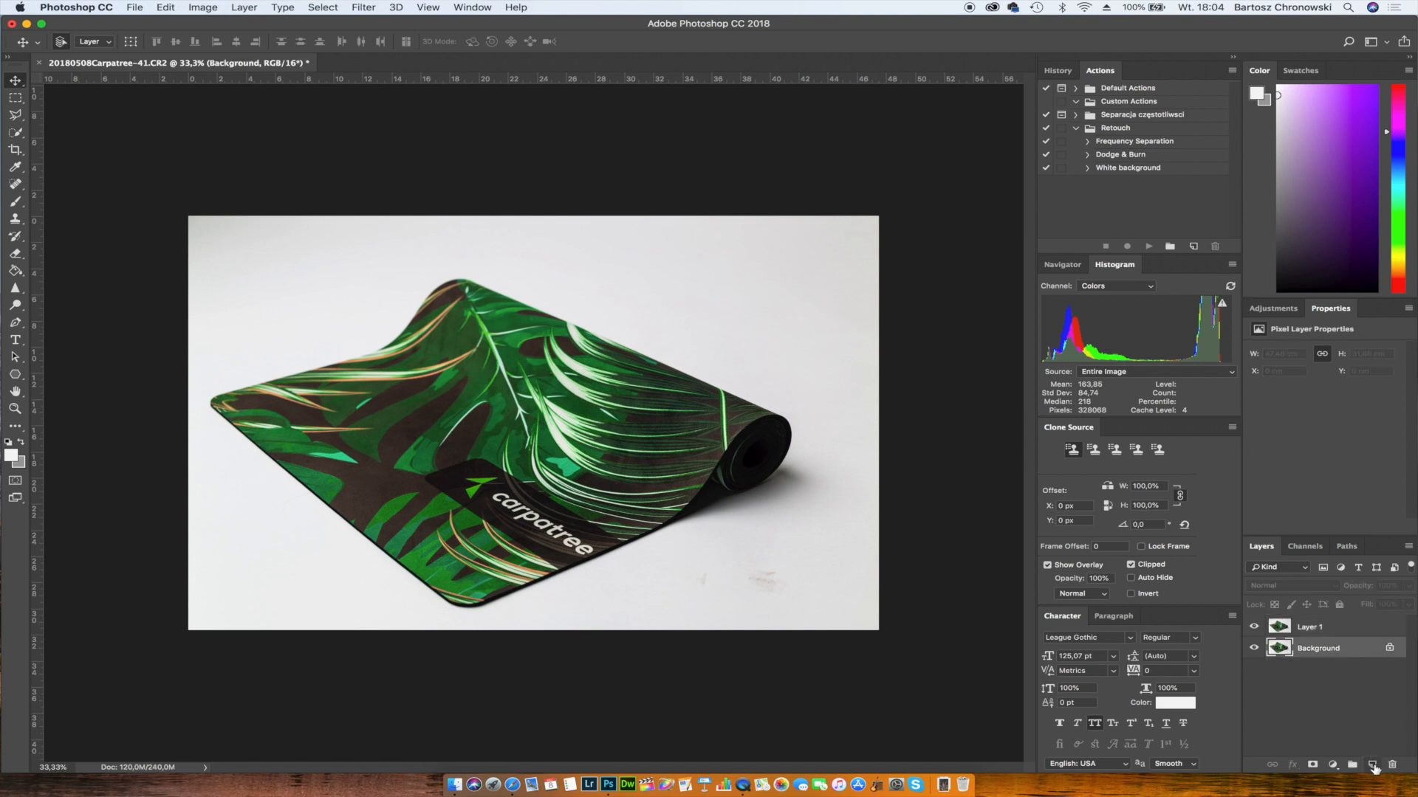
click(1372, 765)
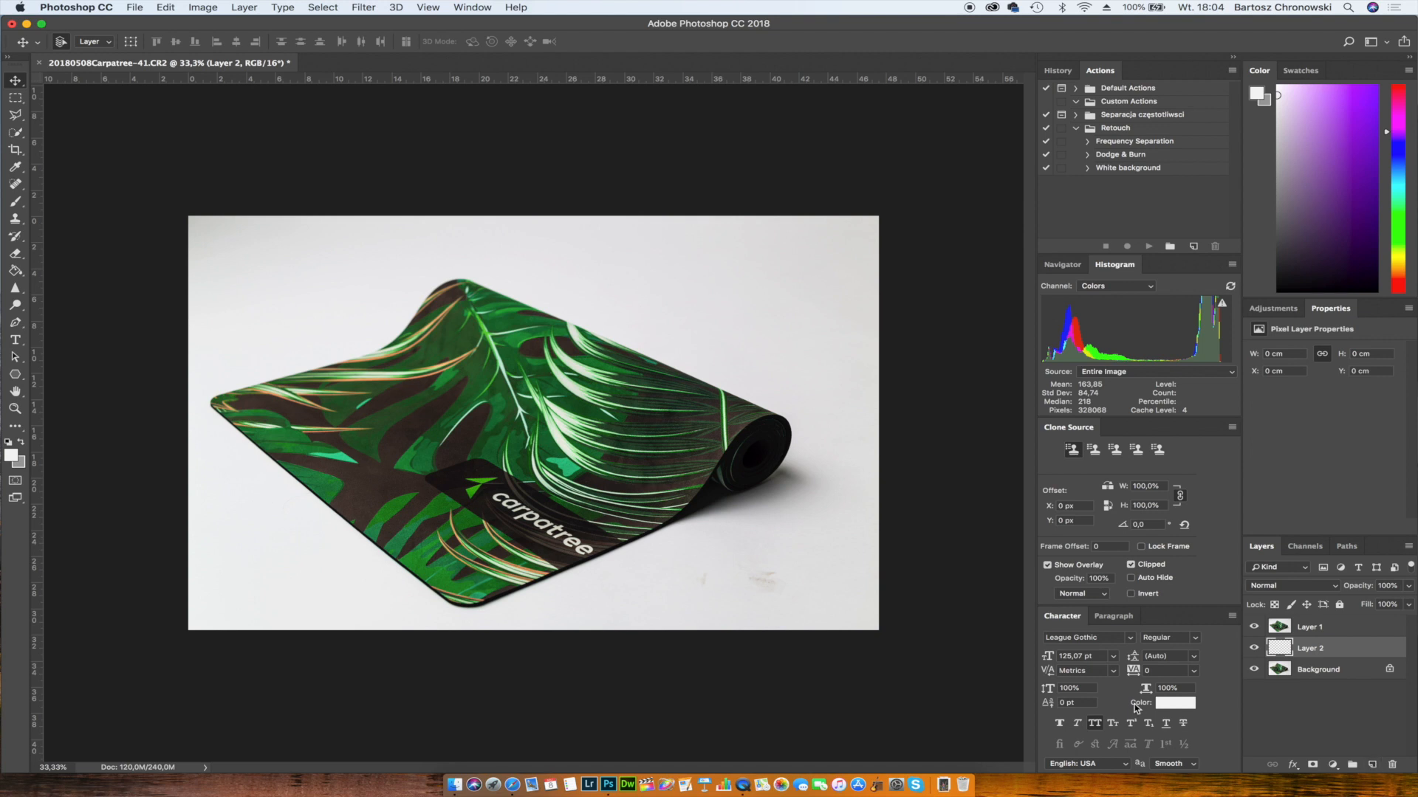
key(shift+F5)
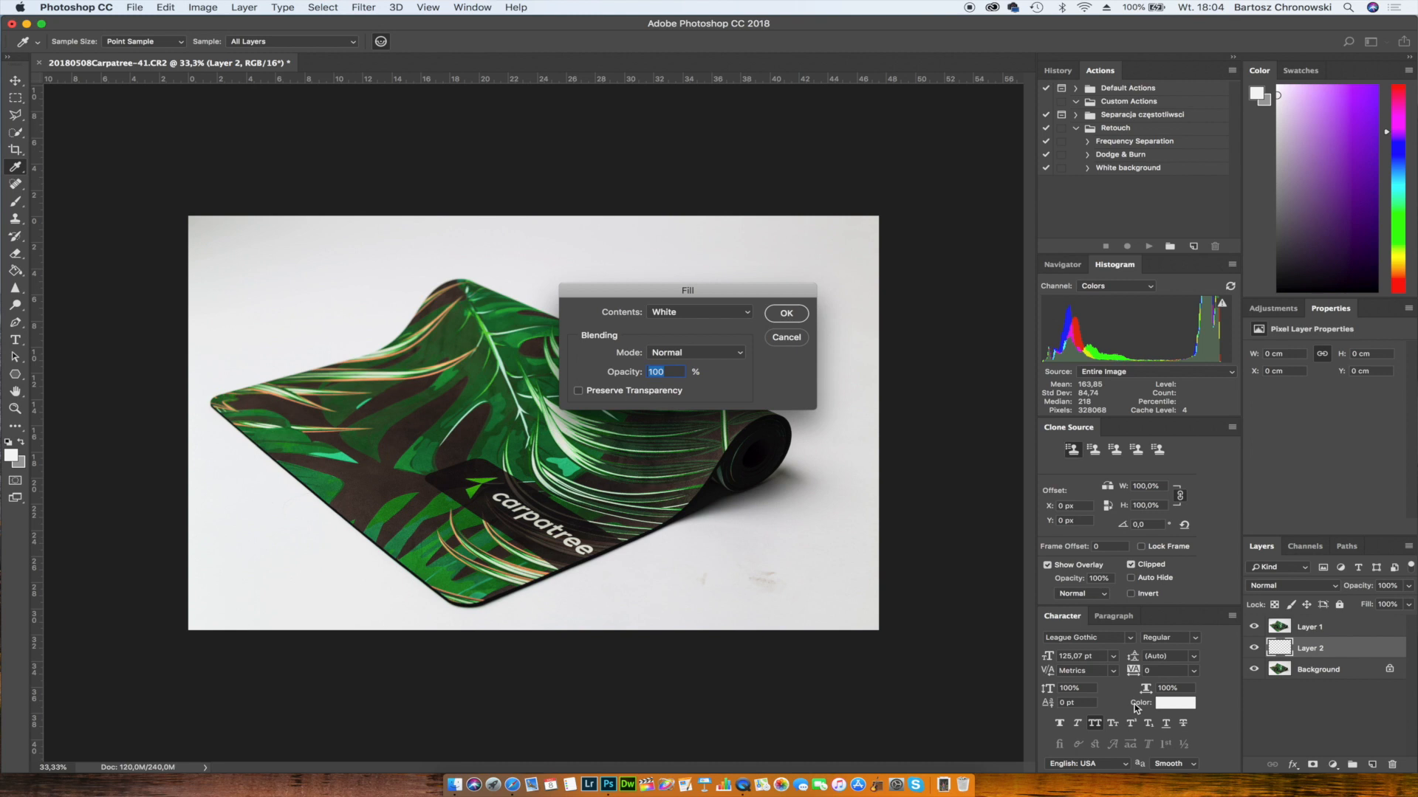
key(Return)
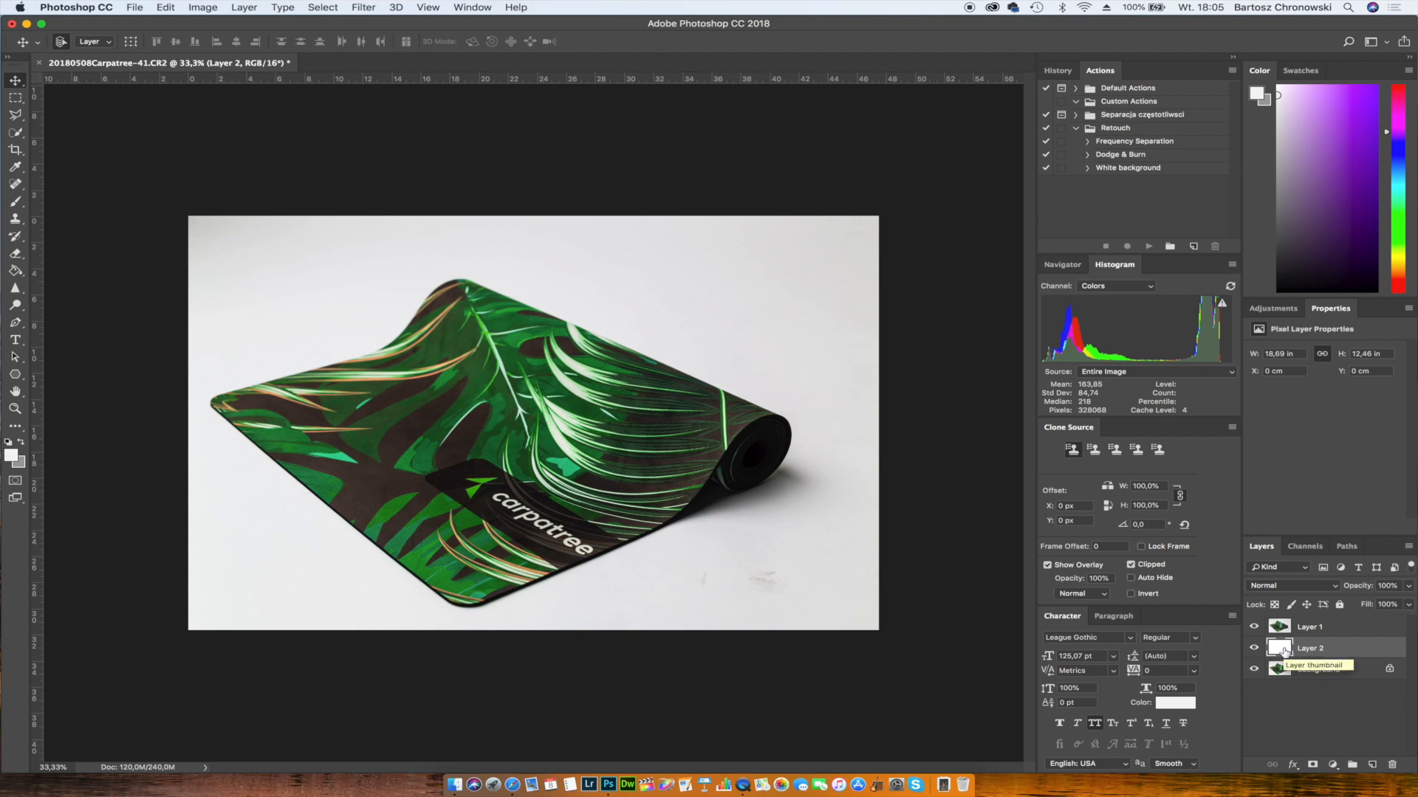
Toggle the visibility of Layer 1 to compare the photo's grey background with the pure white layer beneath.
click(1255, 627)
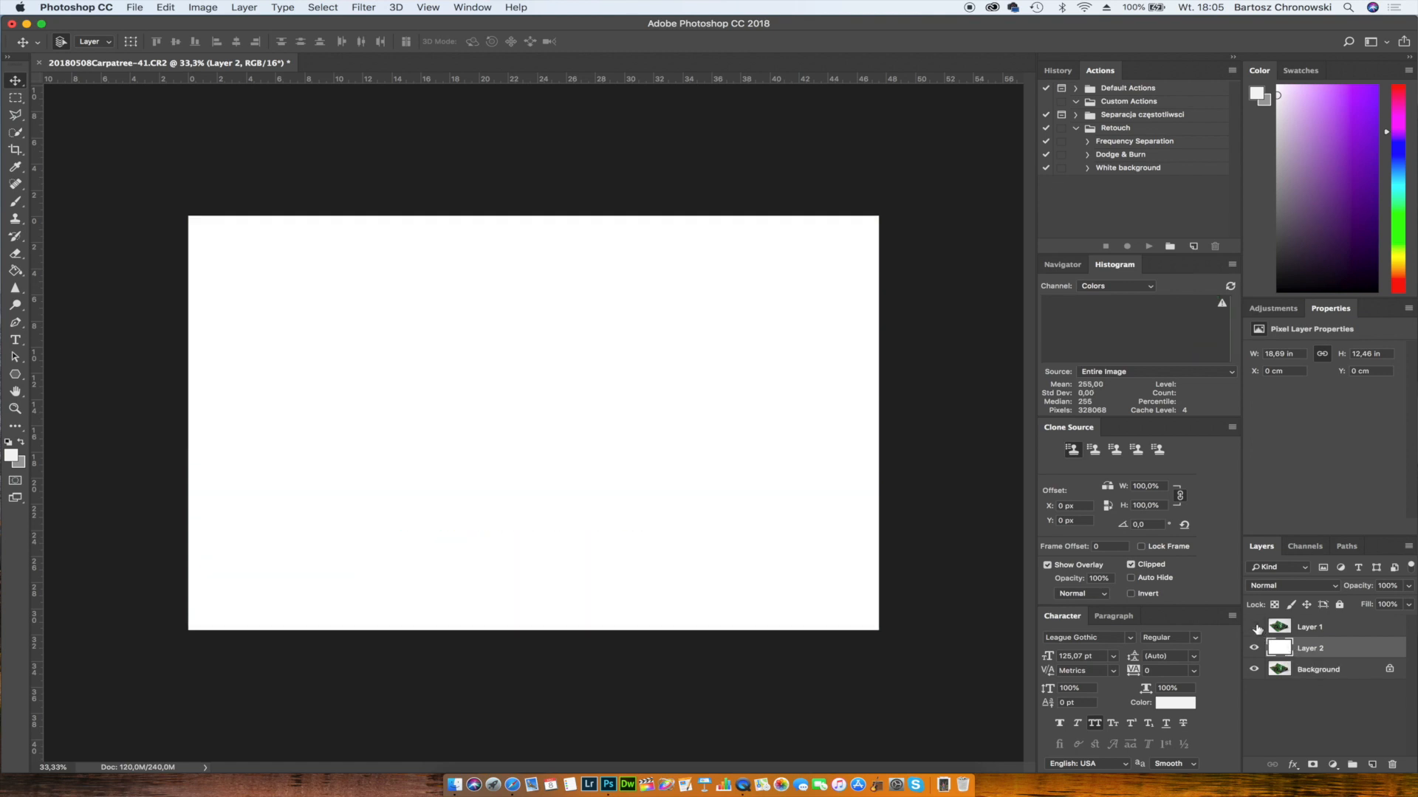
click(1254, 627)
click(1255, 627)
click(1255, 627)
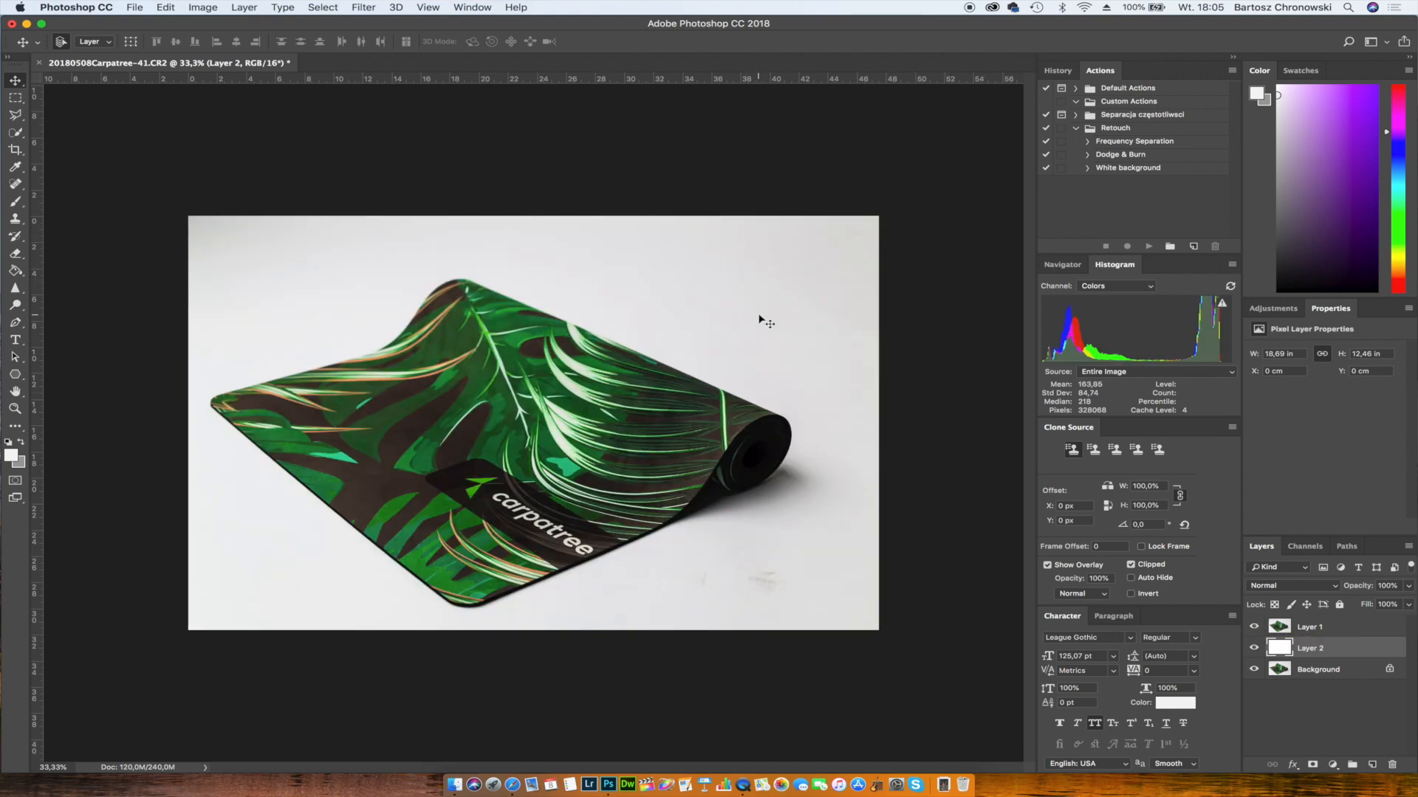
click(1254, 627)
click(1254, 627)
click(1255, 627)
click(1255, 627)
Select the mat on Layer 1 with an inverted Color Range sample of the light background and turn the selection into a layer mask.
click(1319, 630)
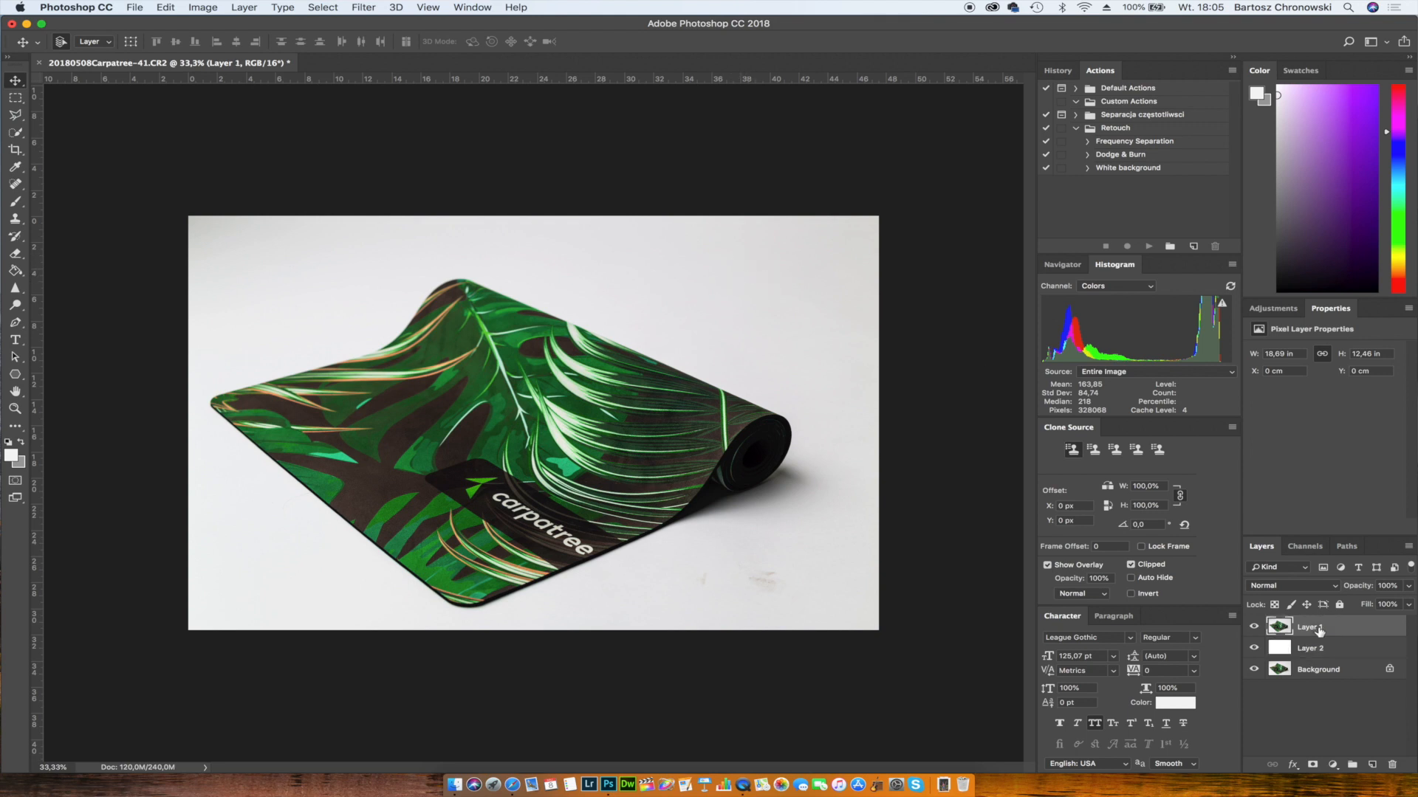
click(330, 8)
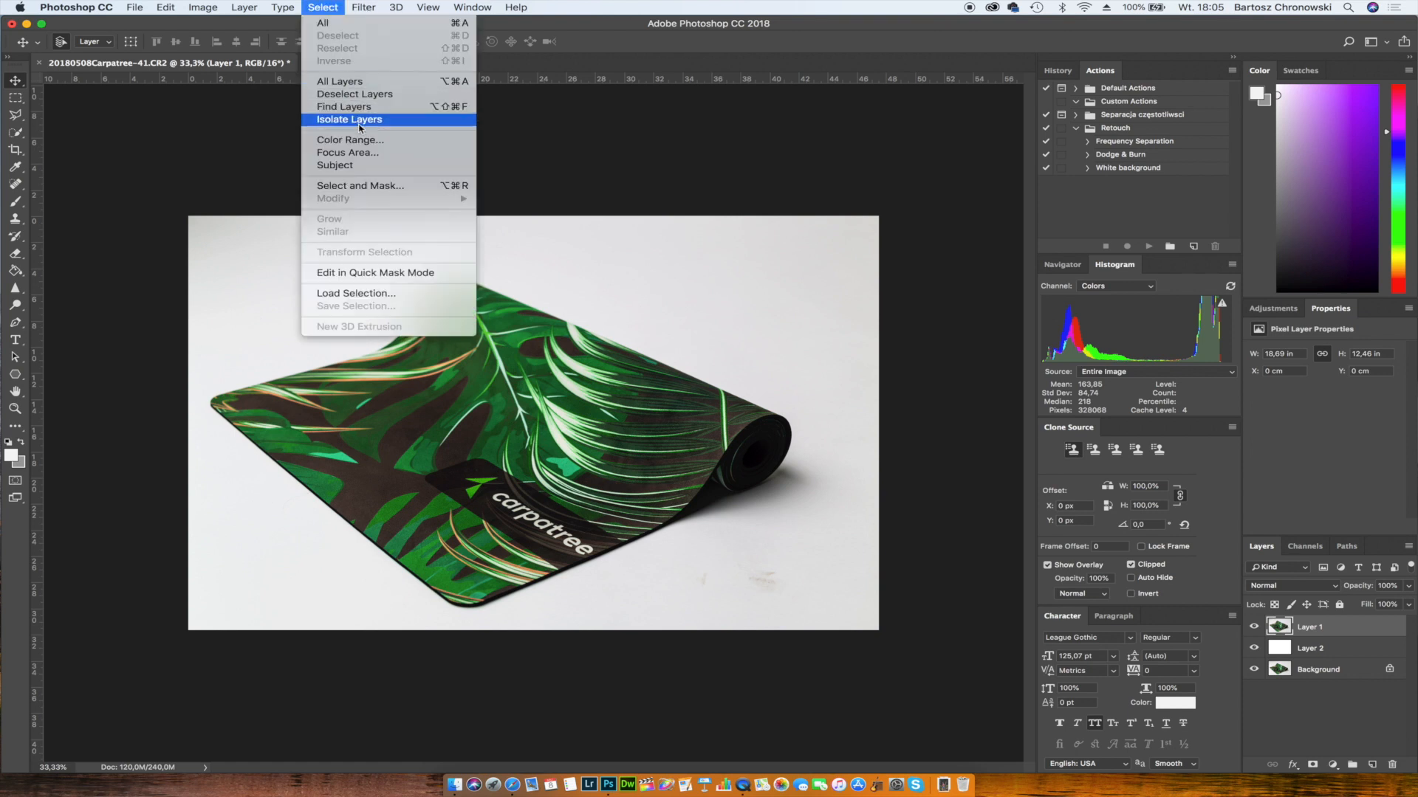
click(369, 144)
click(639, 227)
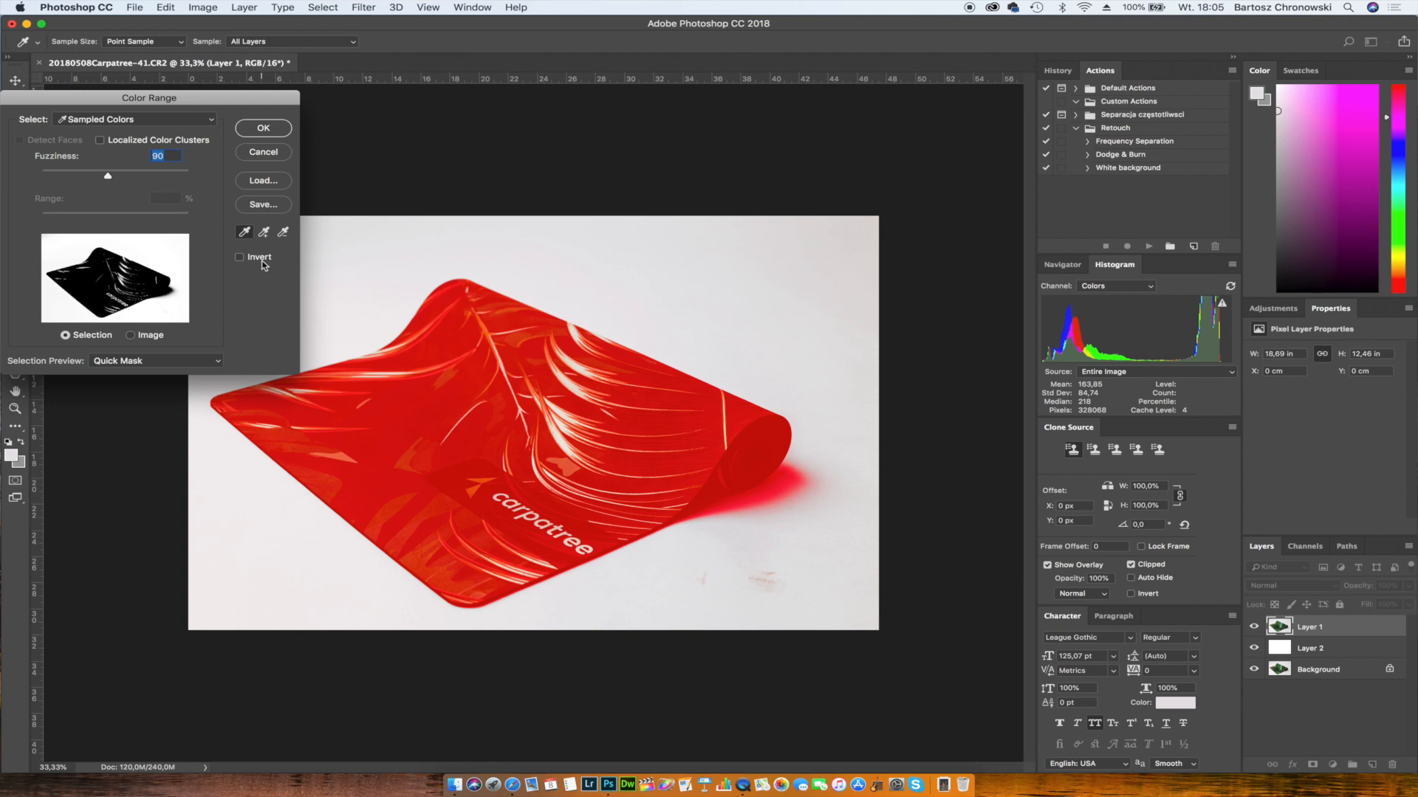
click(240, 257)
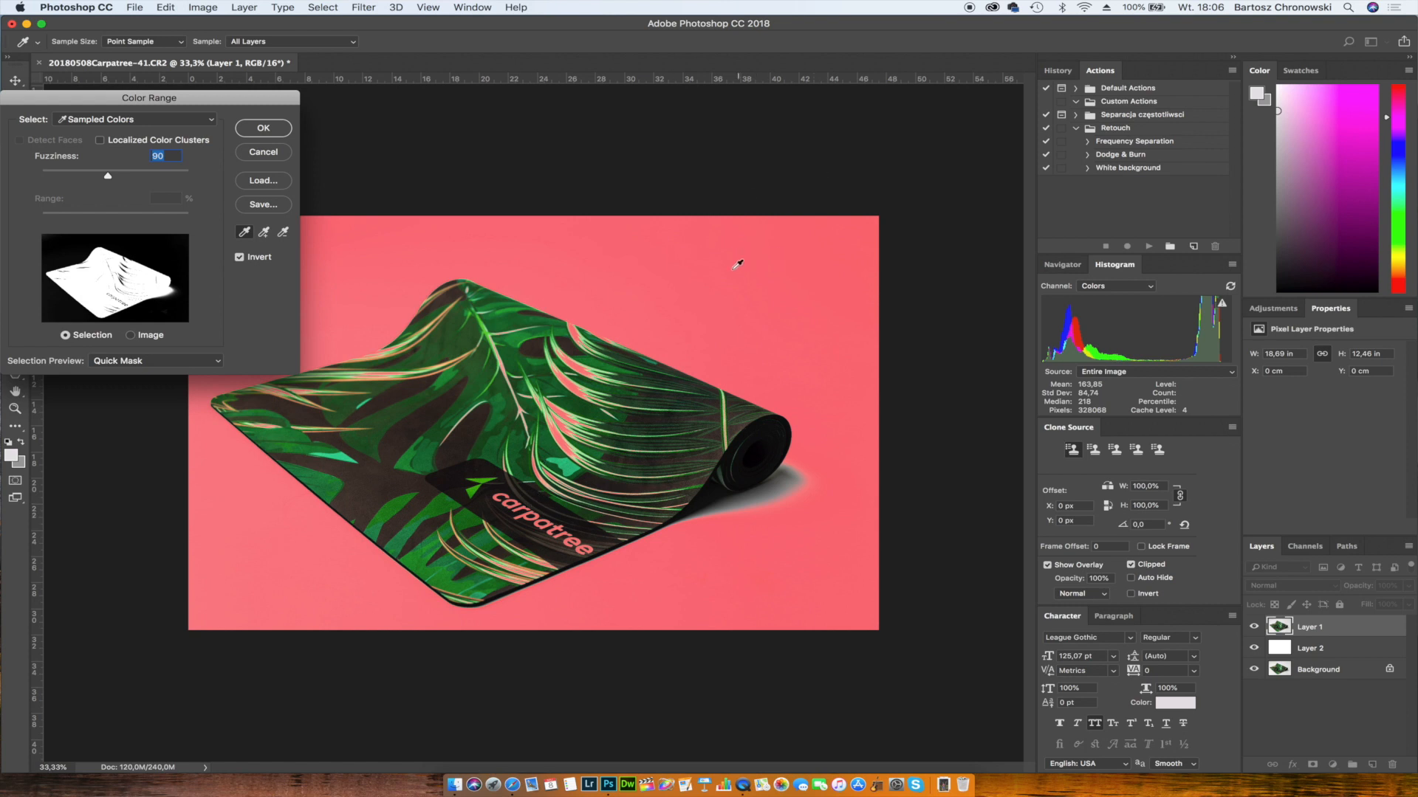
click(264, 129)
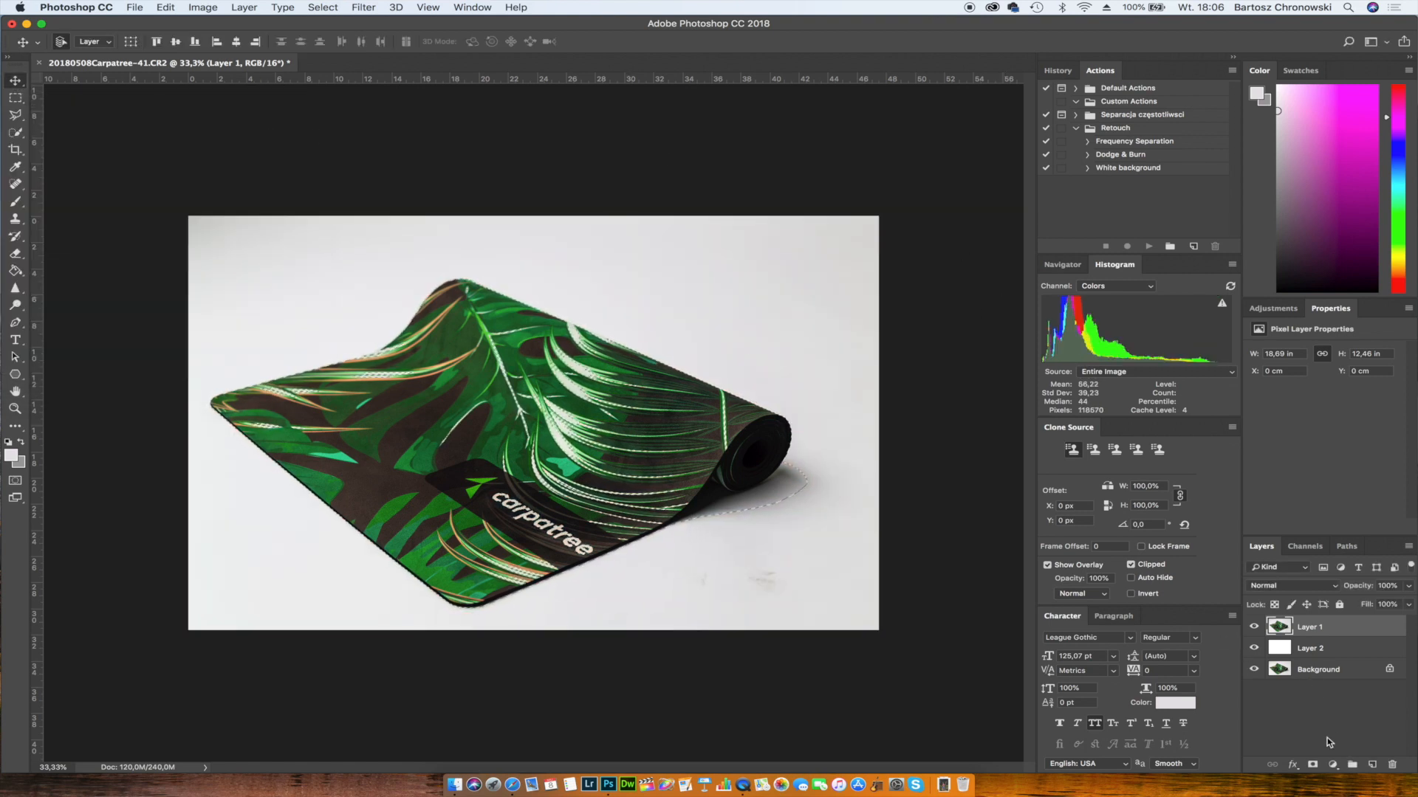
click(1313, 766)
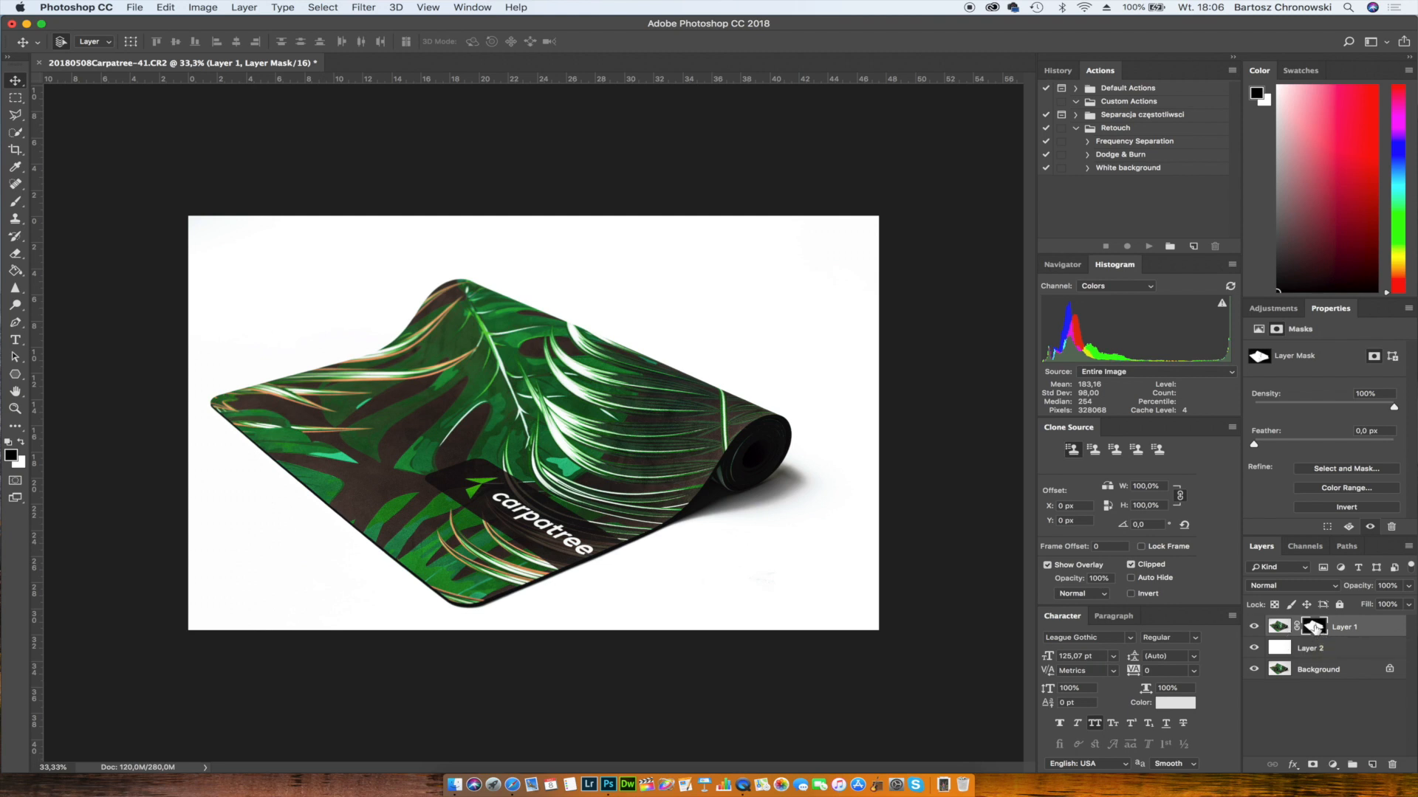
Display Layer 1's mask on its own and paint the dark marks inside the mat white with the Brush in Normal mode.
alt+click(1315, 628)
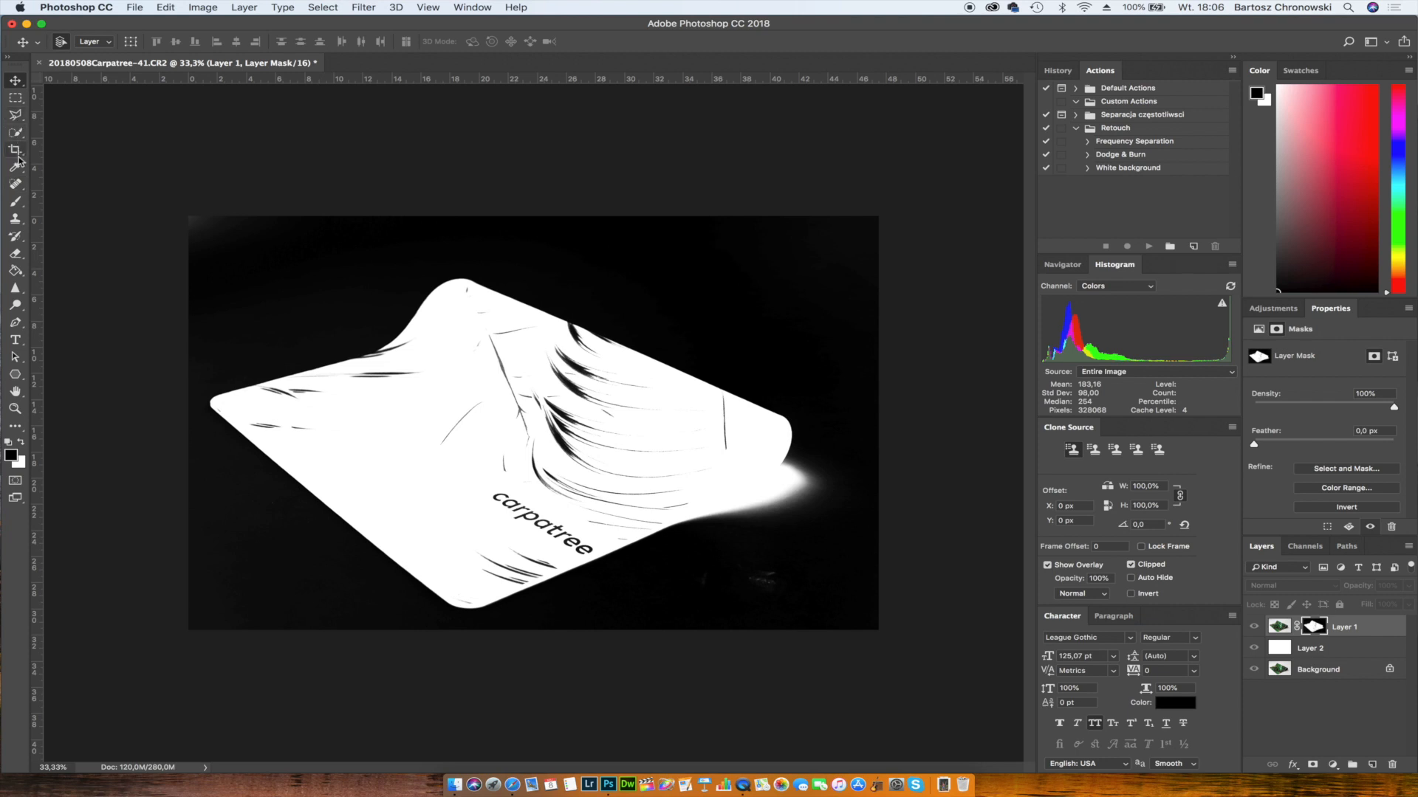
click(16, 202)
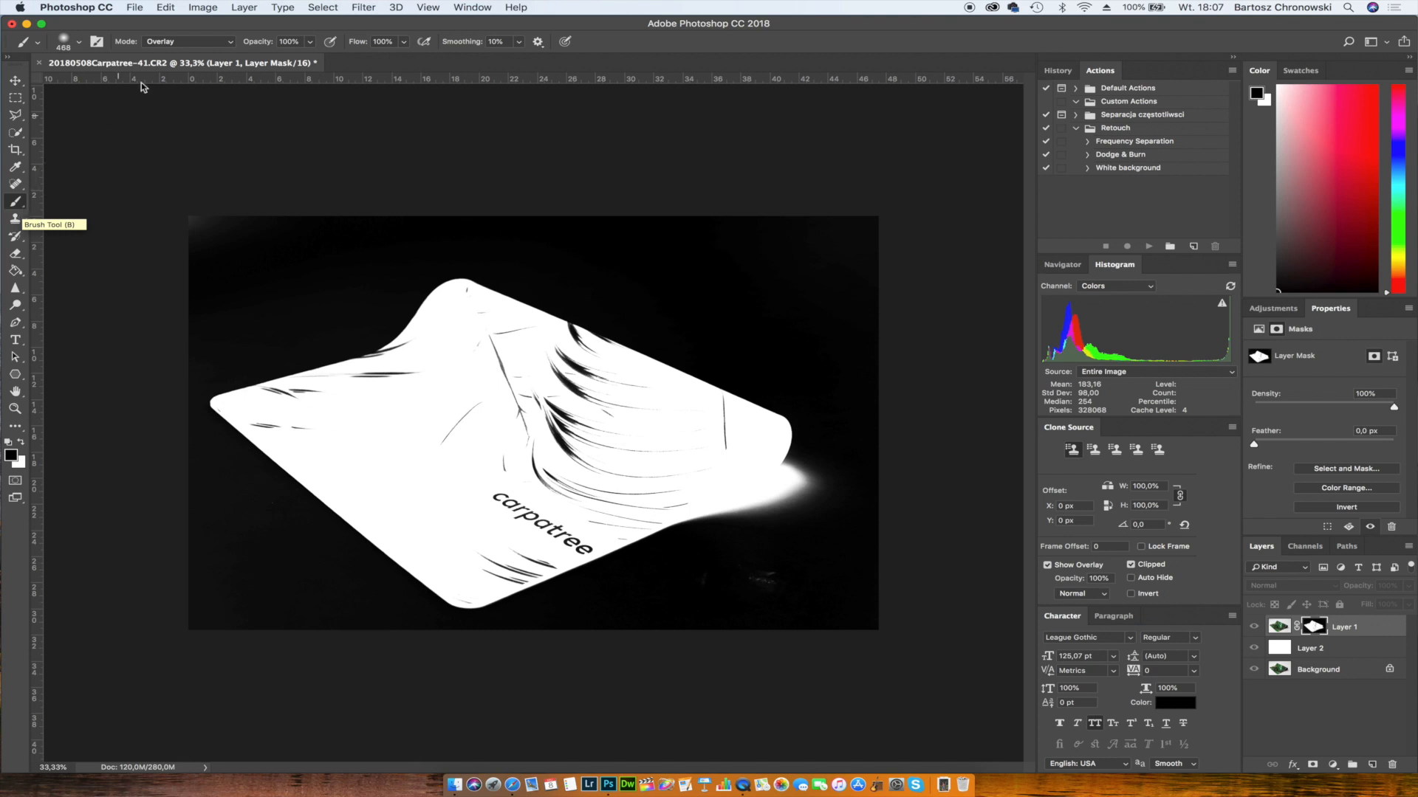
click(209, 42)
mouse_move(184, 10)
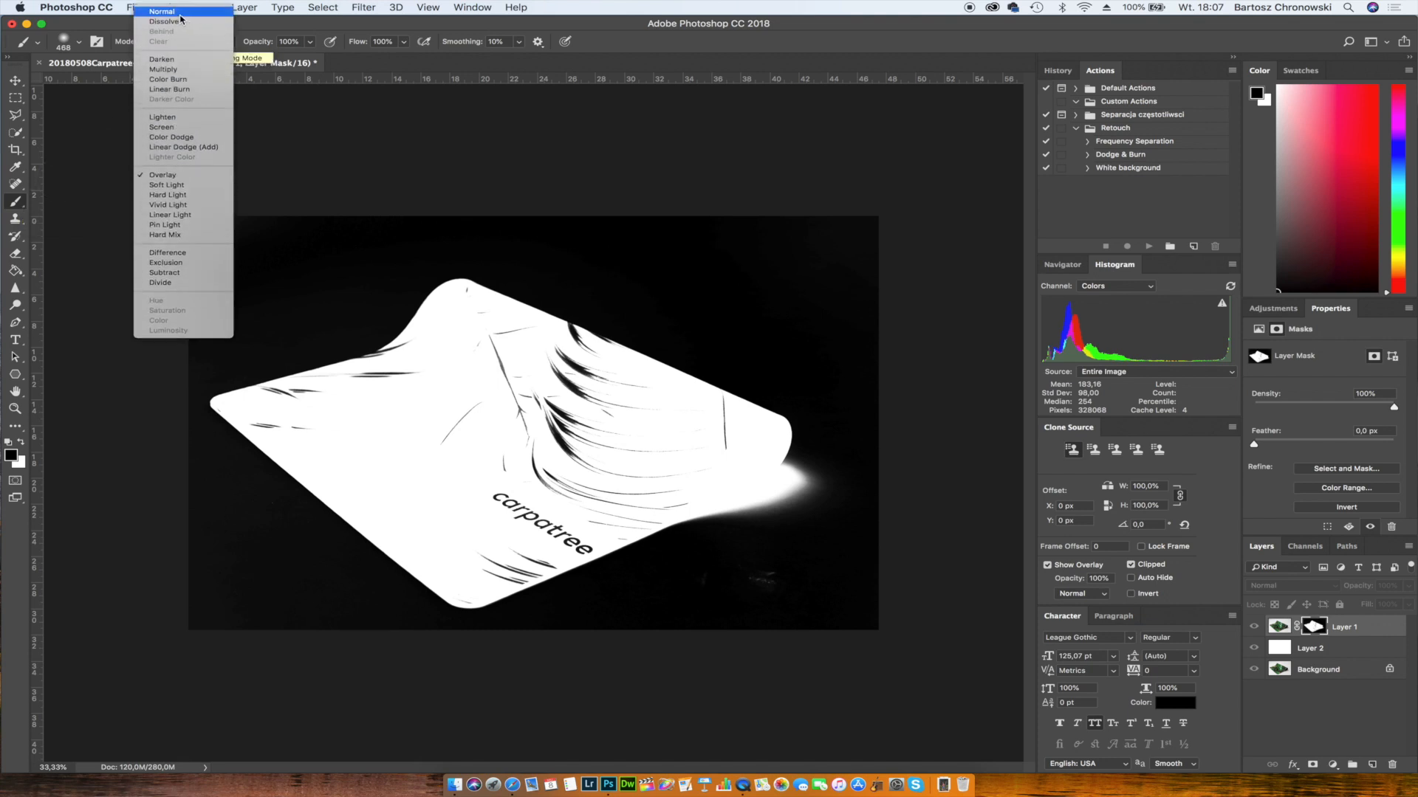
click(180, 13)
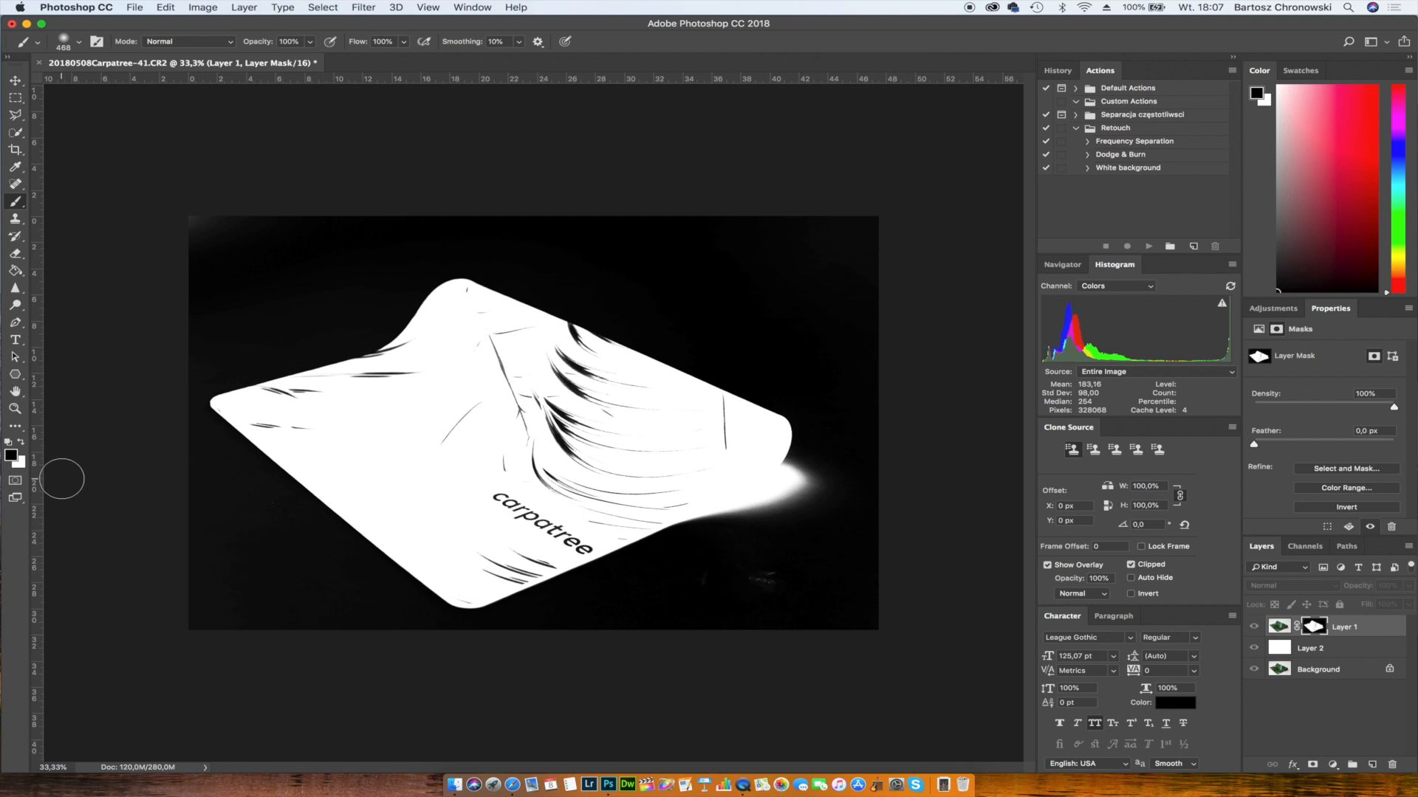
key(x)
mouse_move(521, 391)
mouse_down()
mouse_move(575, 462)
mouse_move(547, 362)
mouse_move(600, 415)
mouse_move(511, 363)
mouse_move(464, 474)
mouse_move(458, 423)
mouse_up()
mouse_move(405, 394)
mouse_down()
mouse_move(366, 386)
mouse_move(449, 376)
mouse_move(505, 347)
mouse_move(502, 334)
mouse_move(519, 350)
mouse_move(519, 405)
mouse_move(609, 459)
mouse_move(561, 479)
mouse_move(500, 461)
mouse_move(533, 521)
mouse_move(518, 511)
mouse_move(554, 516)
mouse_move(538, 529)
mouse_move(574, 540)
mouse_move(593, 522)
mouse_move(539, 495)
mouse_move(604, 471)
mouse_move(609, 504)
mouse_move(632, 448)
mouse_move(606, 437)
mouse_move(618, 397)
mouse_move(573, 353)
mouse_move(489, 466)
mouse_move(524, 548)
mouse_move(507, 571)
mouse_move(488, 564)
mouse_move(550, 553)
mouse_move(491, 572)
mouse_move(595, 498)
mouse_move(630, 487)
mouse_move(589, 511)
mouse_move(672, 480)
mouse_move(677, 447)
mouse_move(591, 358)
mouse_move(525, 343)
mouse_move(566, 353)
mouse_move(490, 362)
mouse_move(461, 327)
mouse_up()
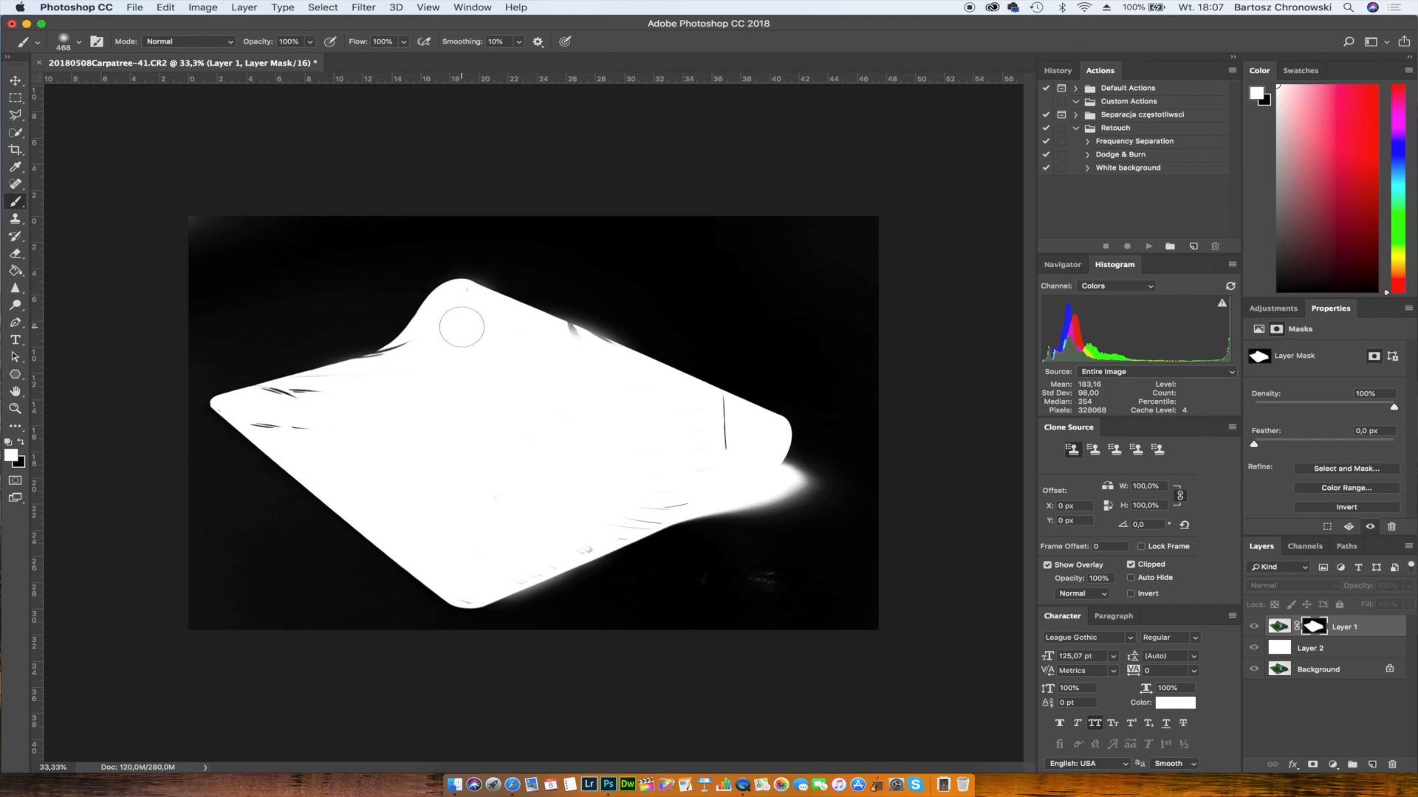
Reduce the brush size to 125 and paint over the thin dark streaks beside the roll and near the mat's lower-right edge in white.
scroll(462, 327, up, 5)
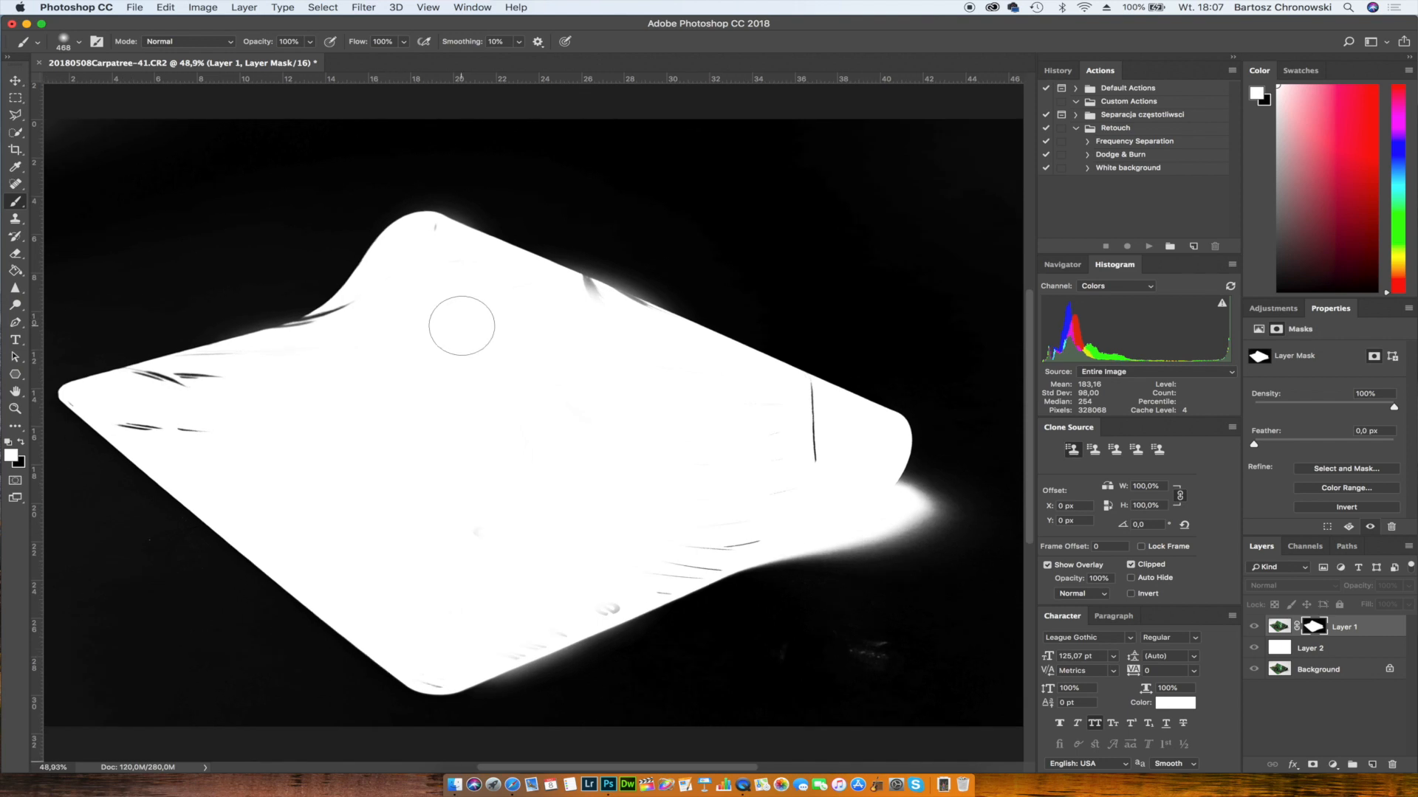
key(bracketleft)
key(bracketleft)
key(bracketleft)
key(bracketleft)
key(bracketleft)
key(bracketleft)
drag(813, 418, 807, 396)
mouse_move(729, 526)
mouse_down()
mouse_move(679, 547)
mouse_move(717, 560)
mouse_move(639, 600)
mouse_move(725, 546)
mouse_up()
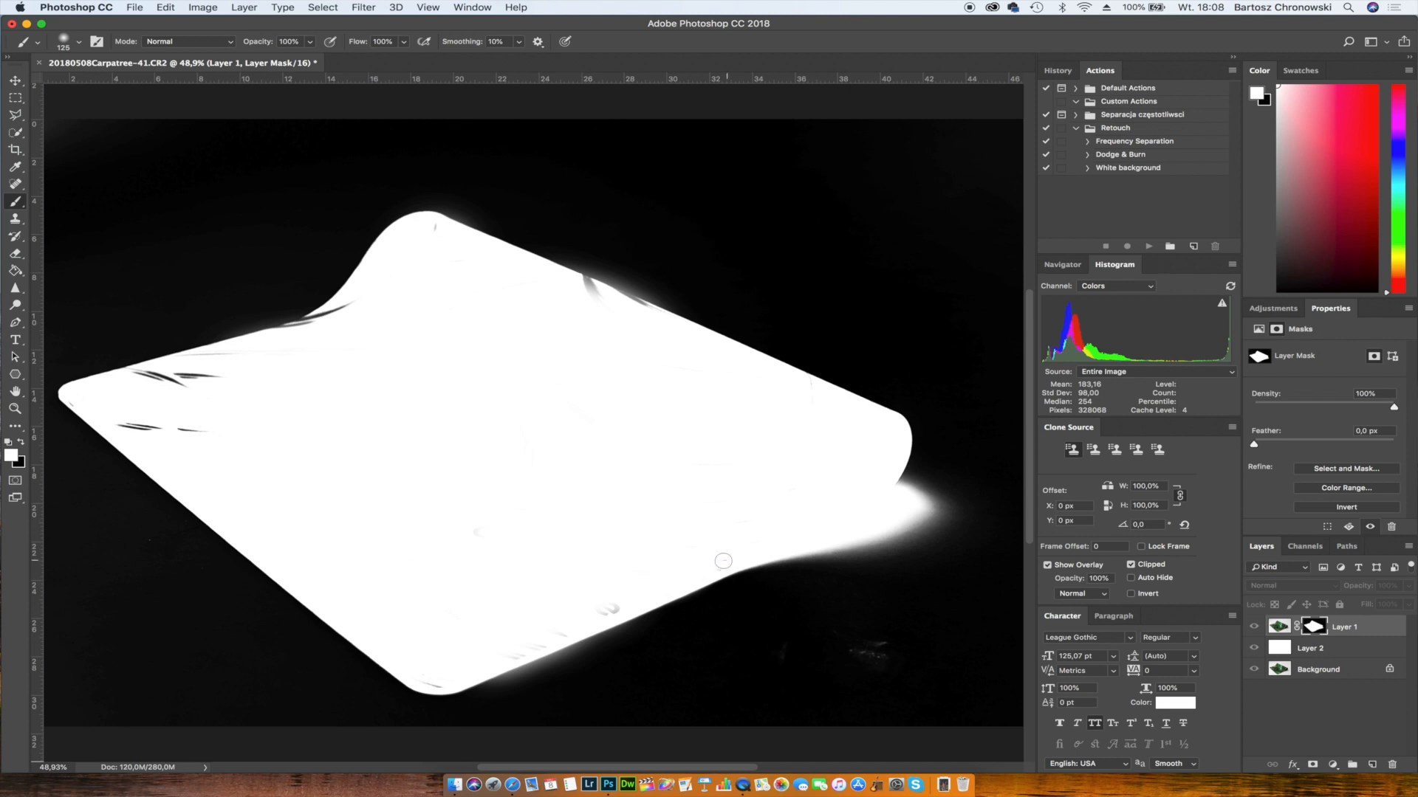
Paint white over the dark marks along the mat's lower edge and near its left corner, undoing the stray stroke outside the mat.
drag(592, 606, 522, 648)
drag(631, 571, 559, 704)
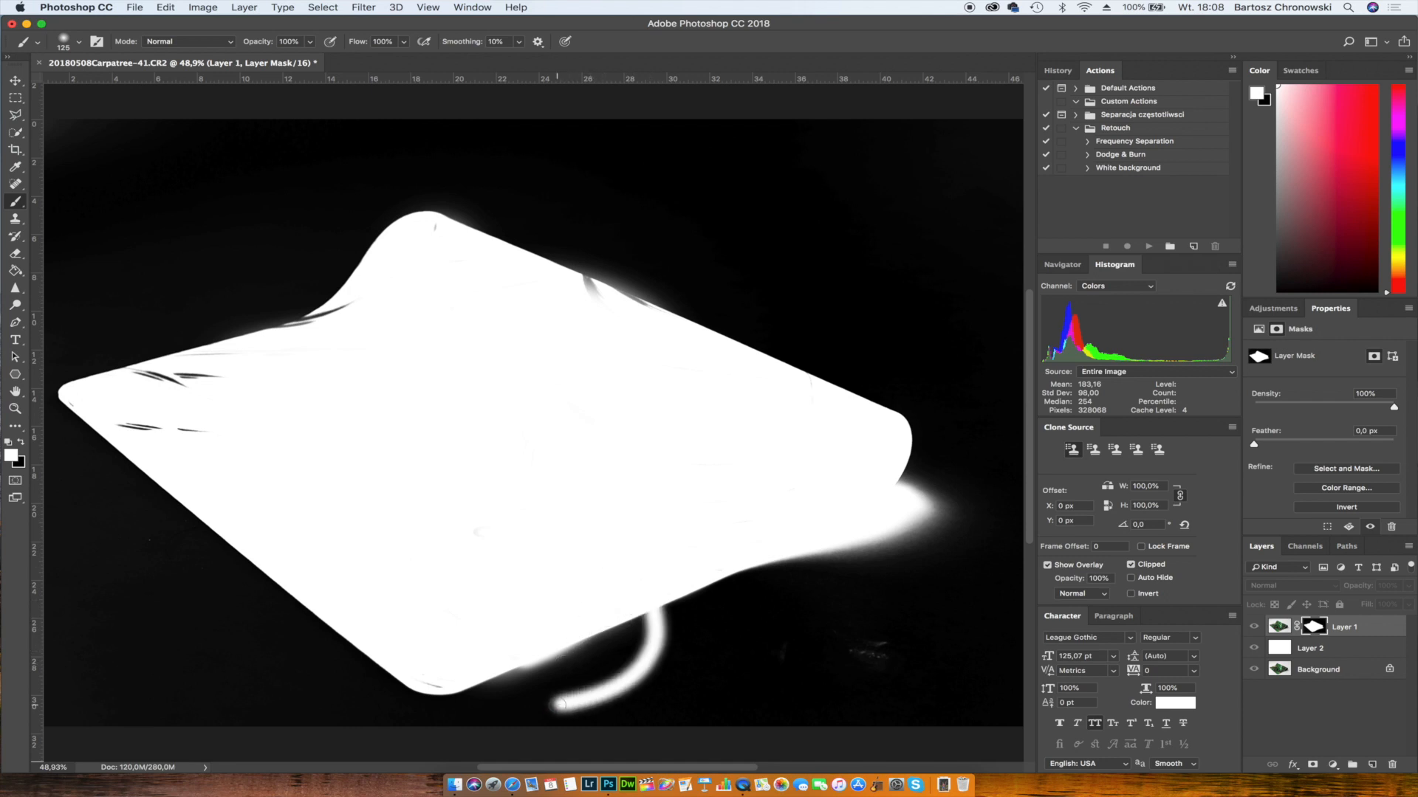
key(super+z)
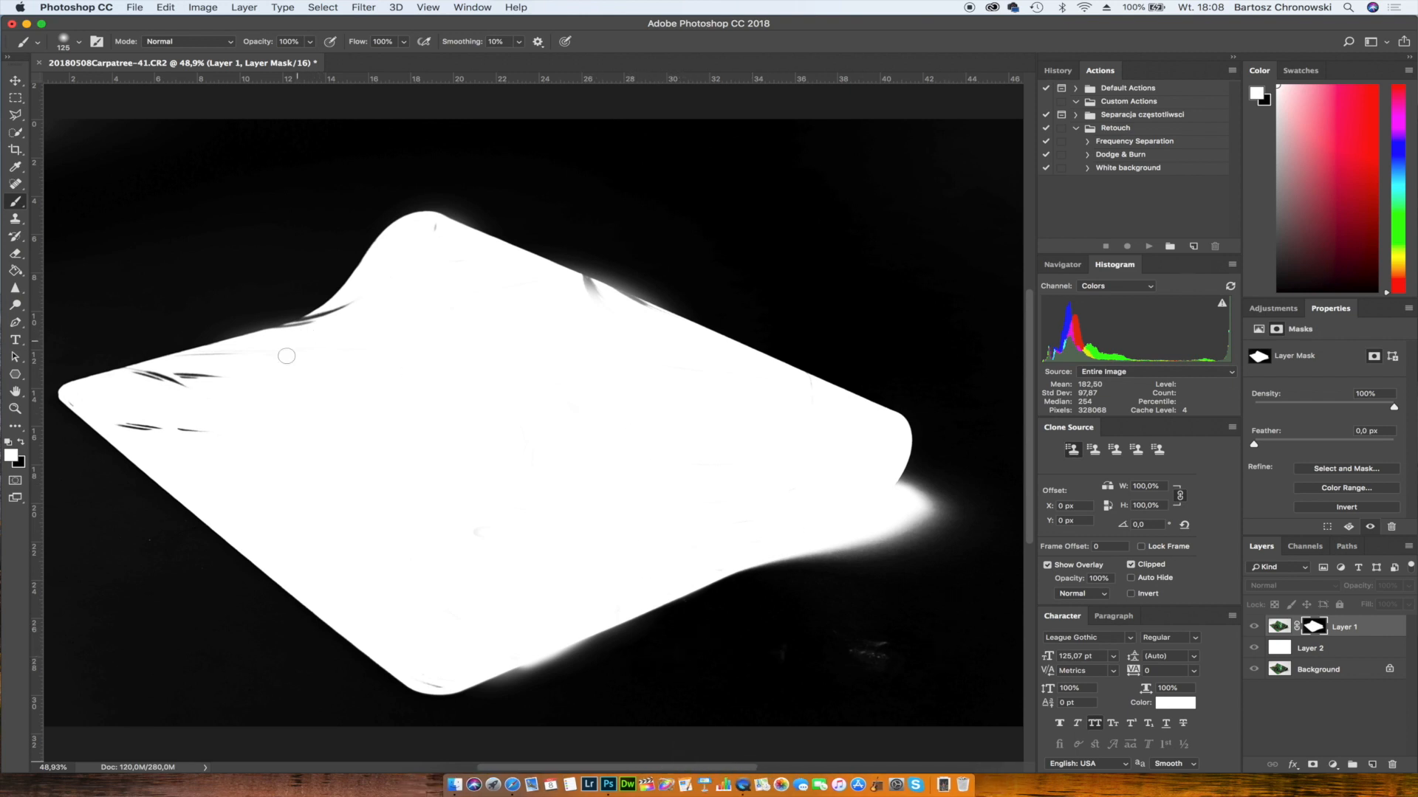
drag(214, 378, 158, 379)
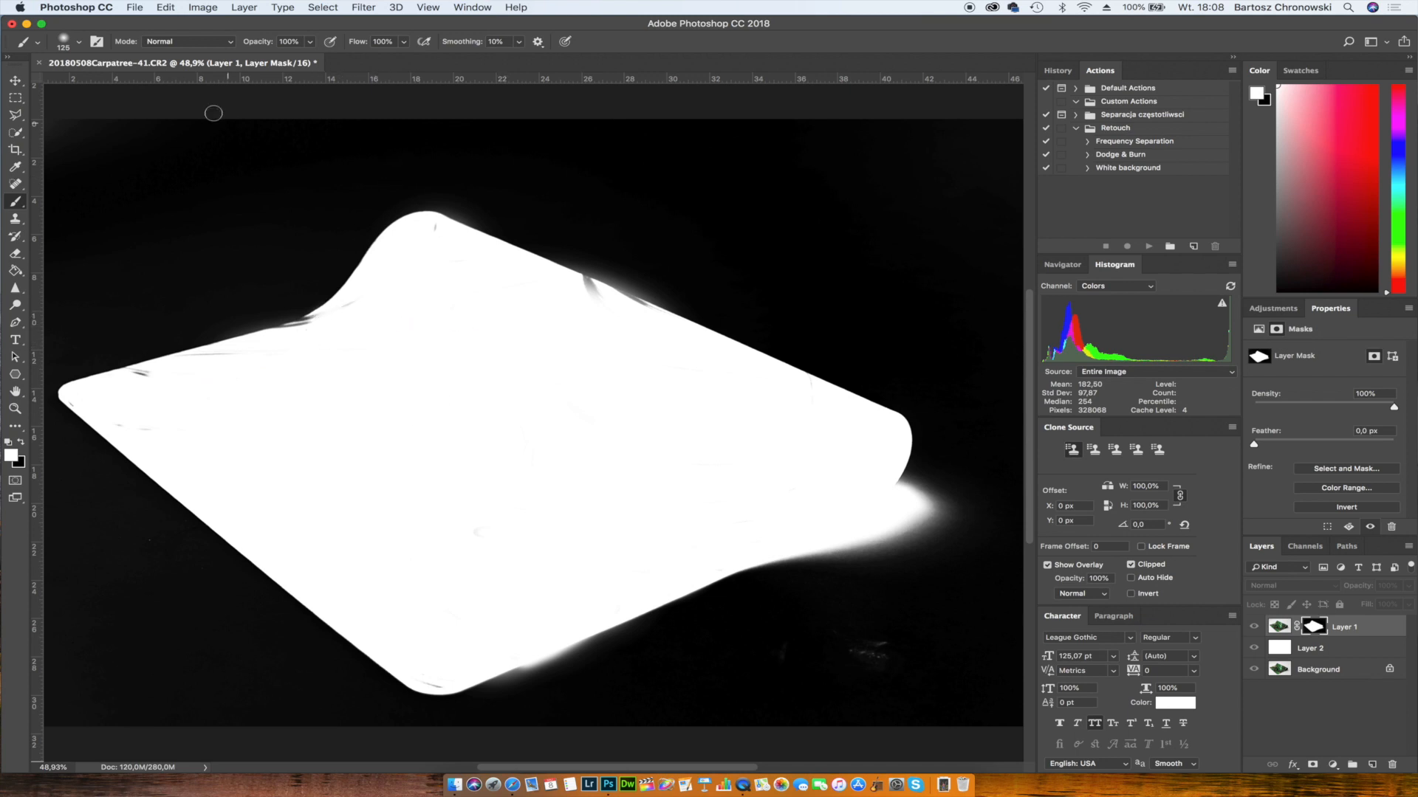
Switch the brush to Overlay mode and paint the grey mark on the mat's upper edge white.
click(214, 44)
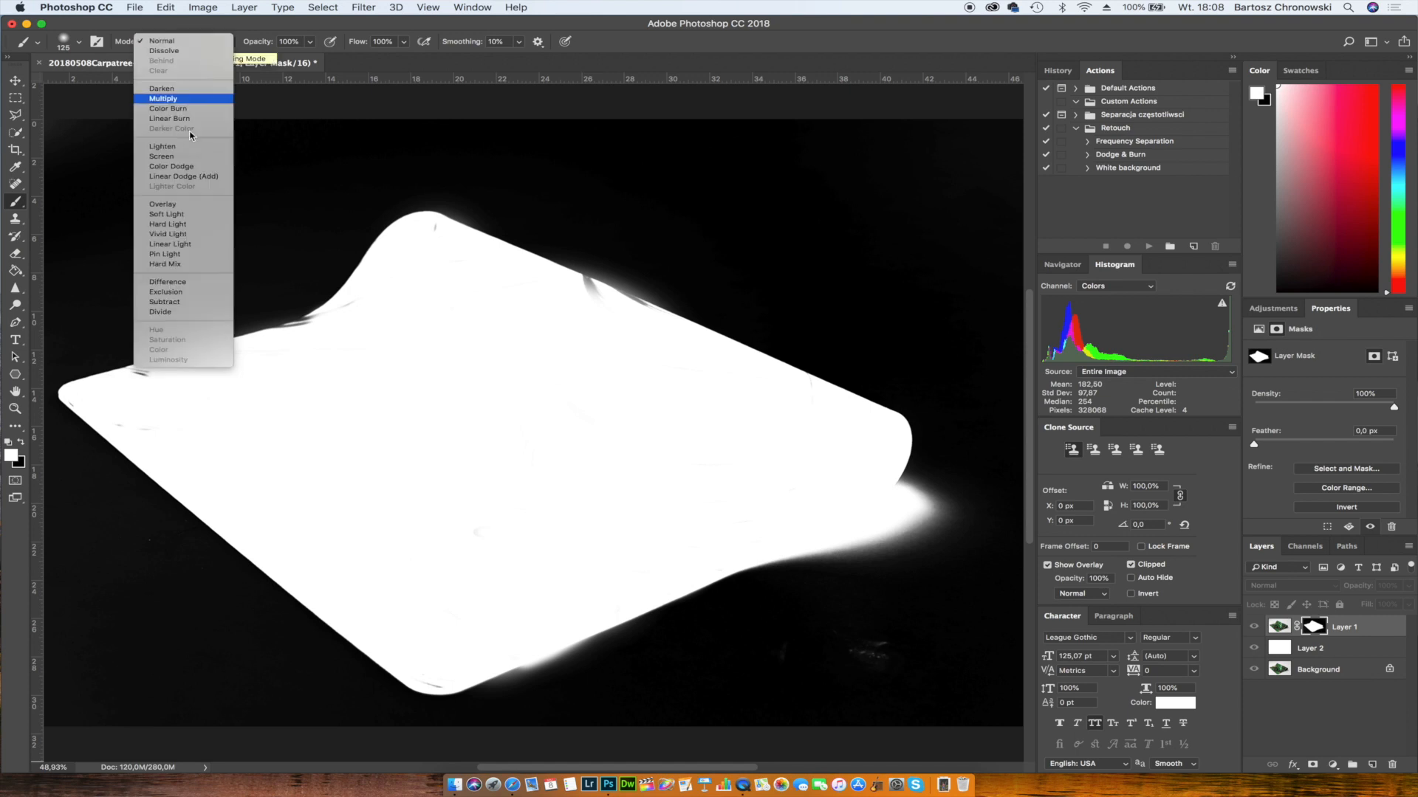
click(186, 206)
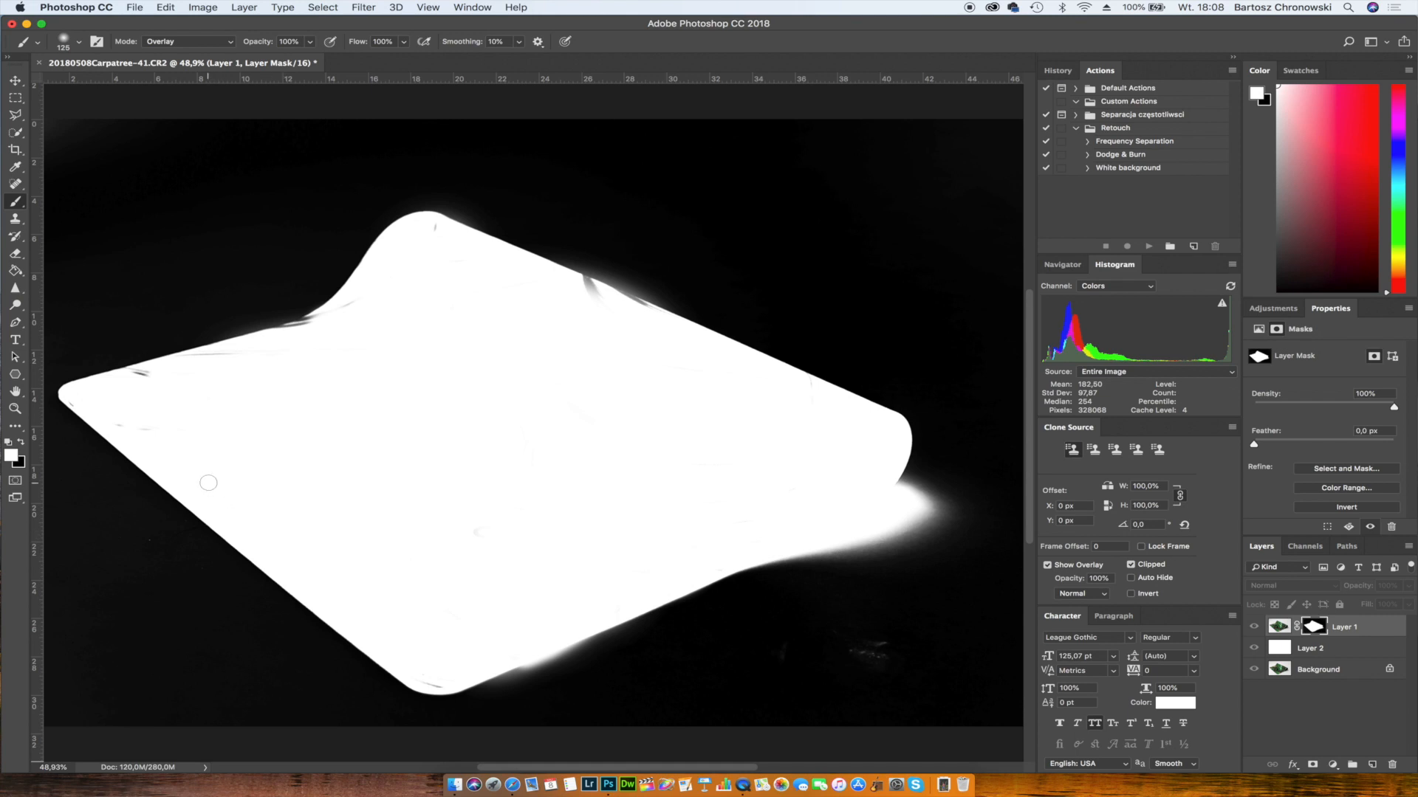
scroll(208, 483, left, 5)
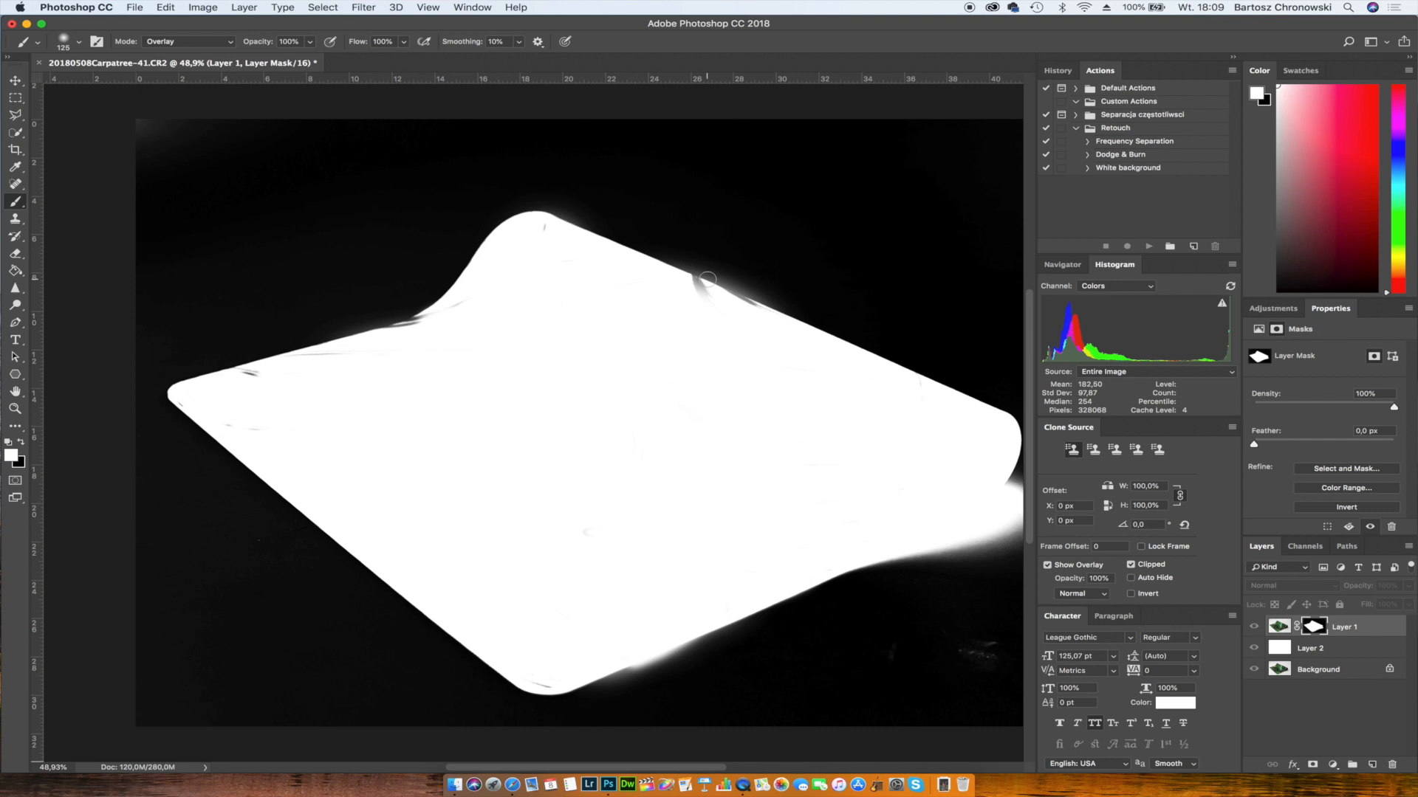
scroll(707, 297, up, 4)
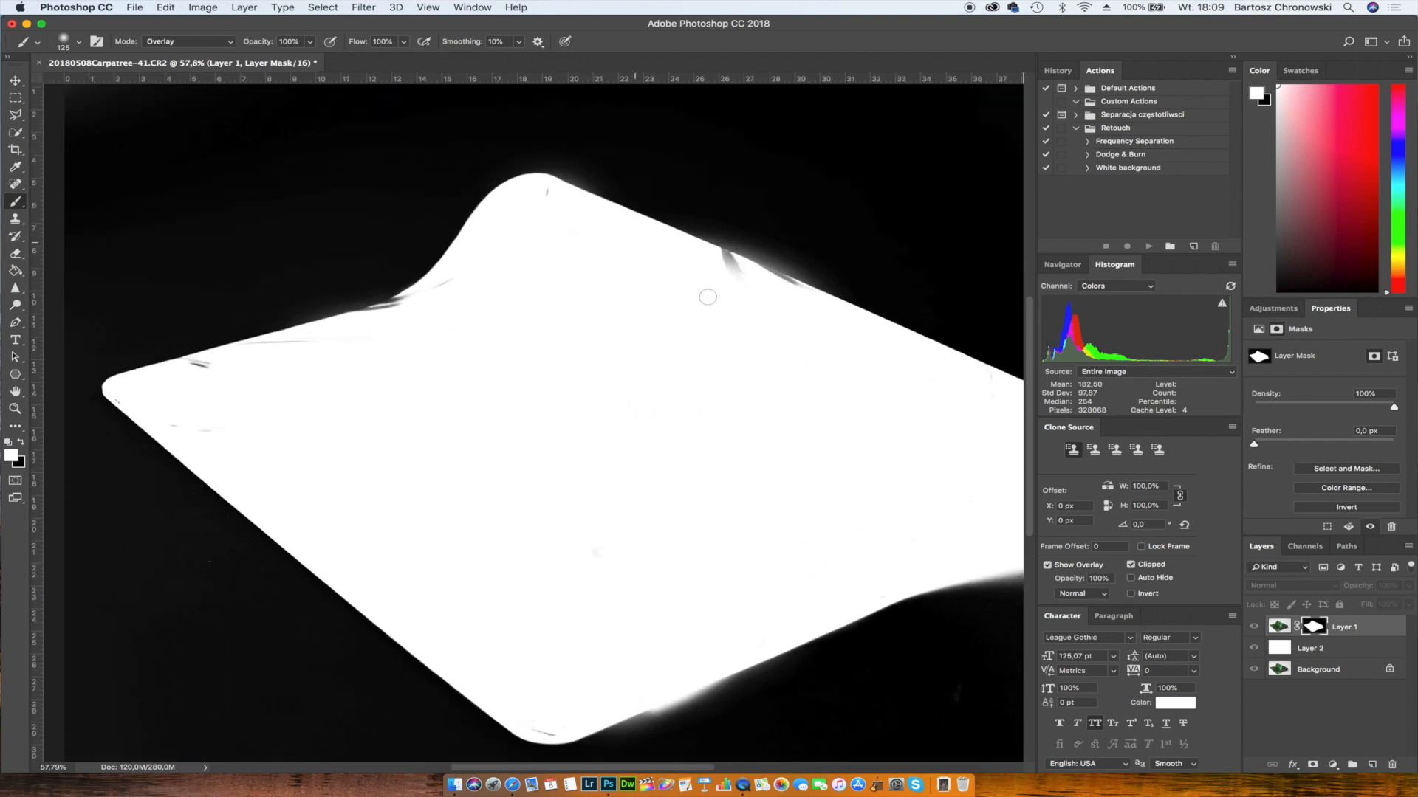
scroll(707, 296, right, 5)
scroll(707, 297, up, 3)
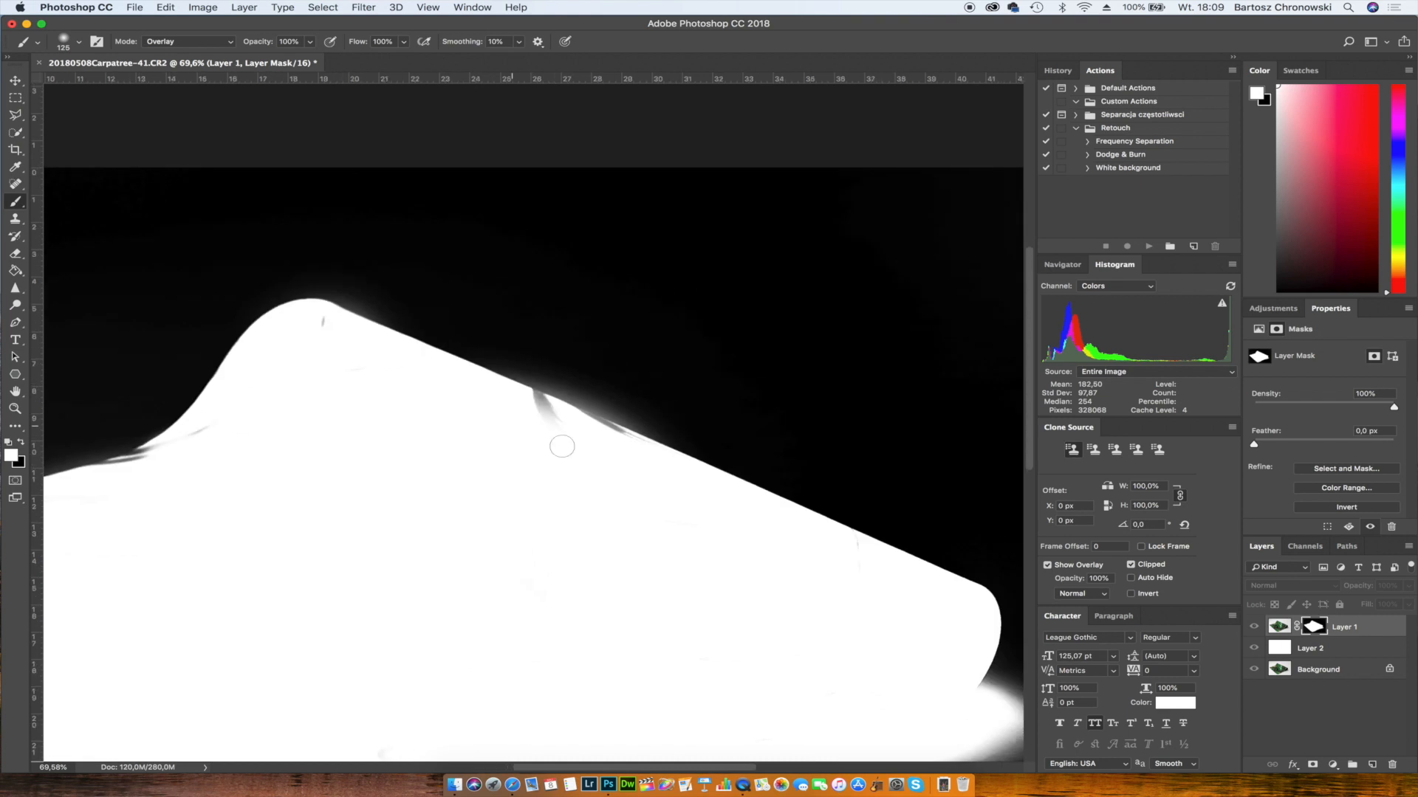
mouse_move(558, 427)
mouse_down()
mouse_move(532, 396)
mouse_move(560, 411)
mouse_move(530, 406)
mouse_up()
Brush white onto the dark mask background above the roll and paint it out again in black.
click(918, 244)
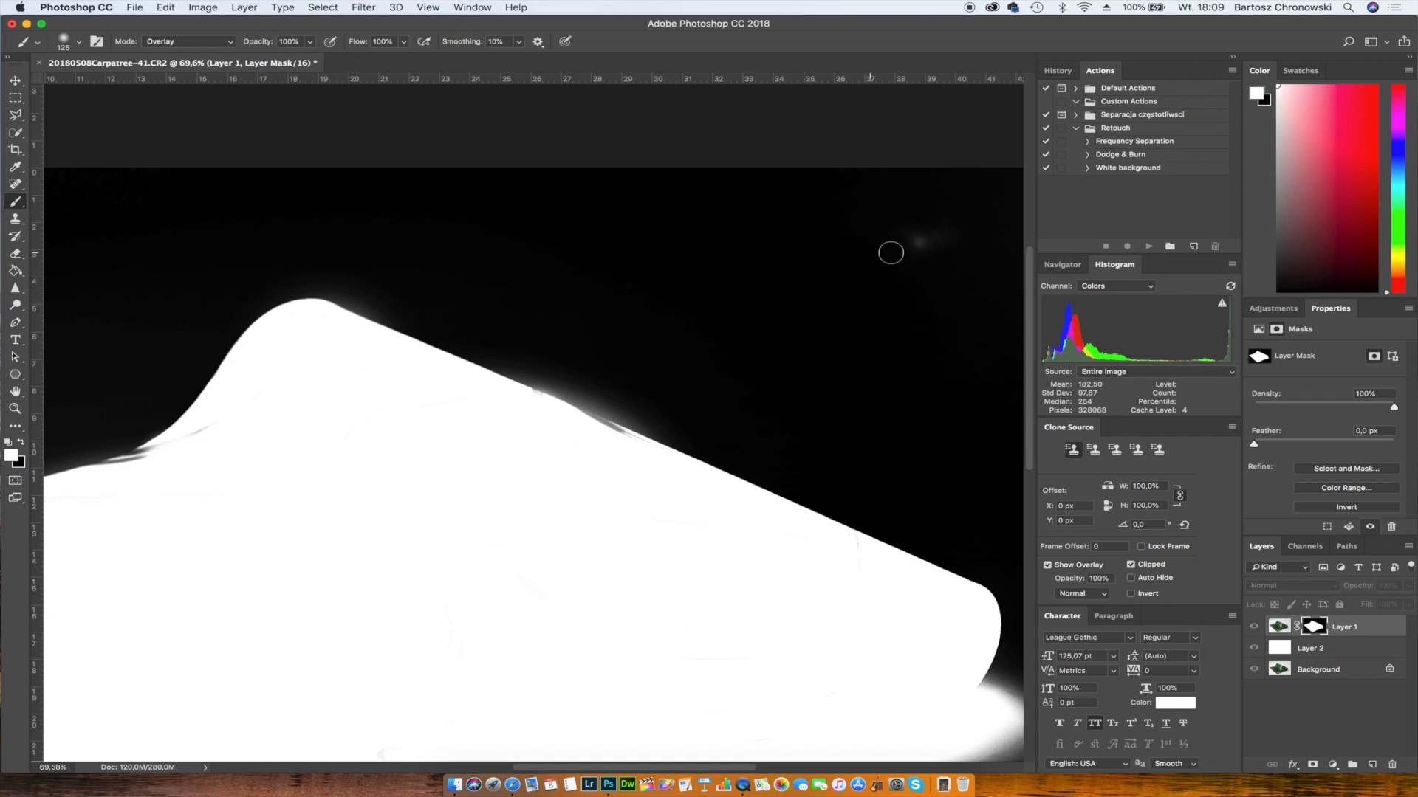
key(x)
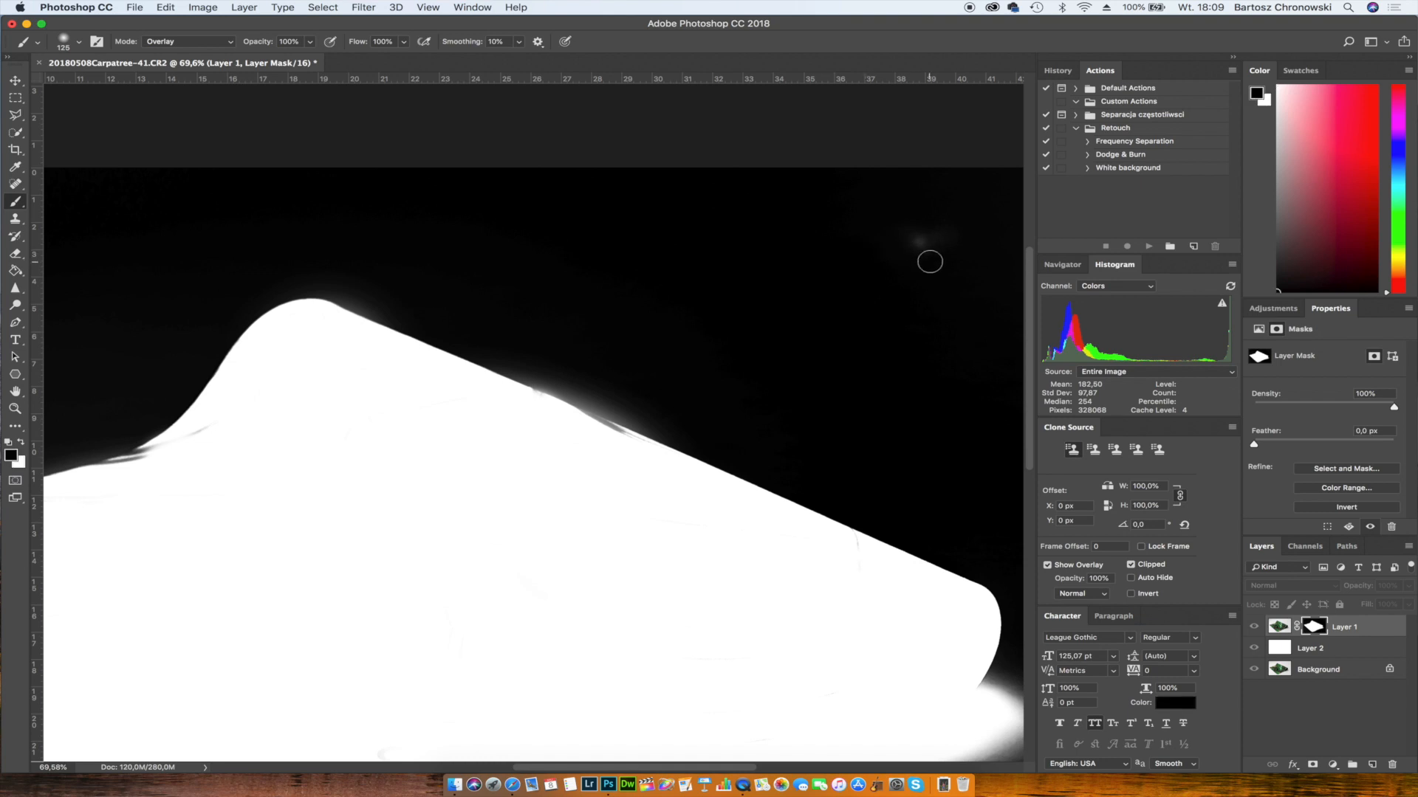
drag(940, 237, 901, 236)
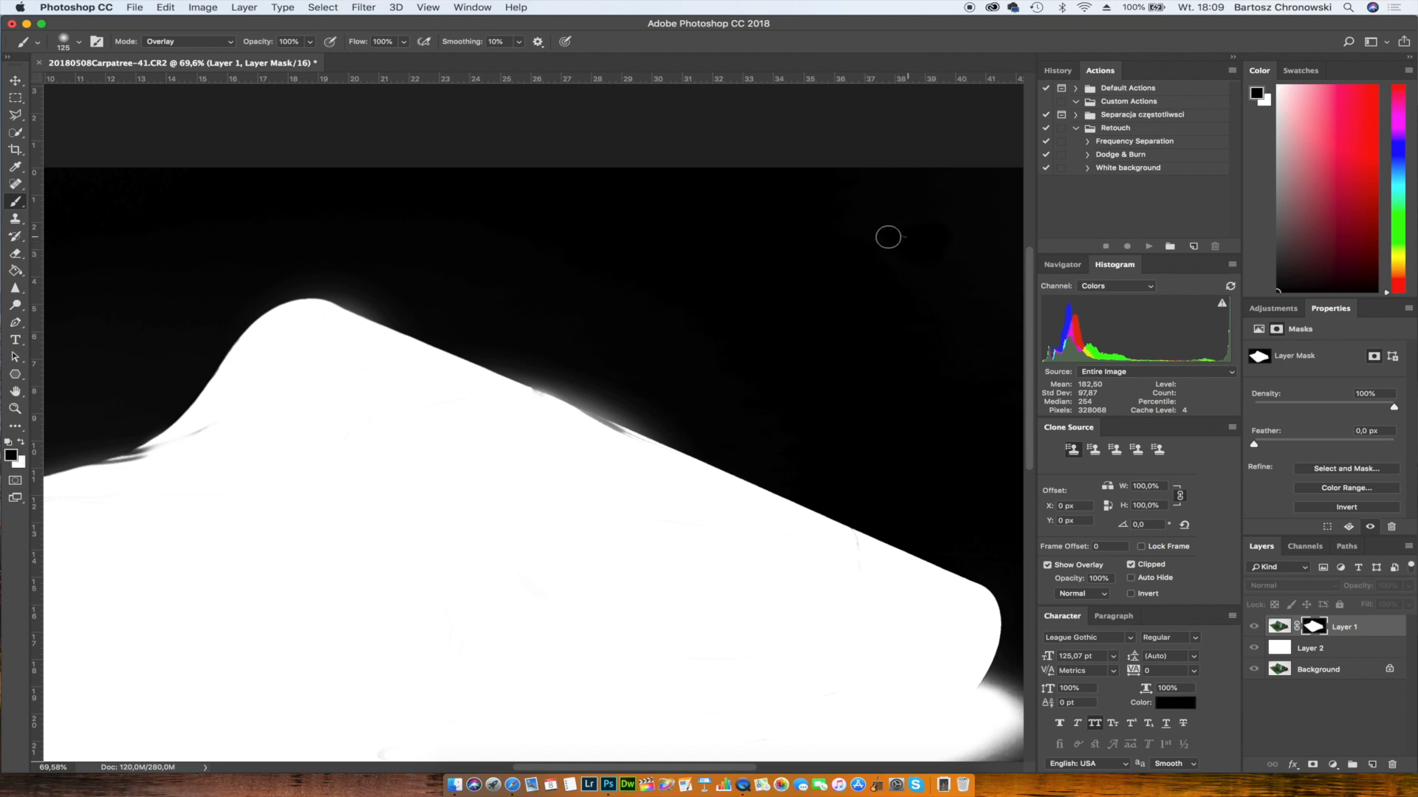
Enlarge the brush size to 500 and paint black over the mask's upper-right background to clear the faint grey haze.
scroll(901, 236, right, 10)
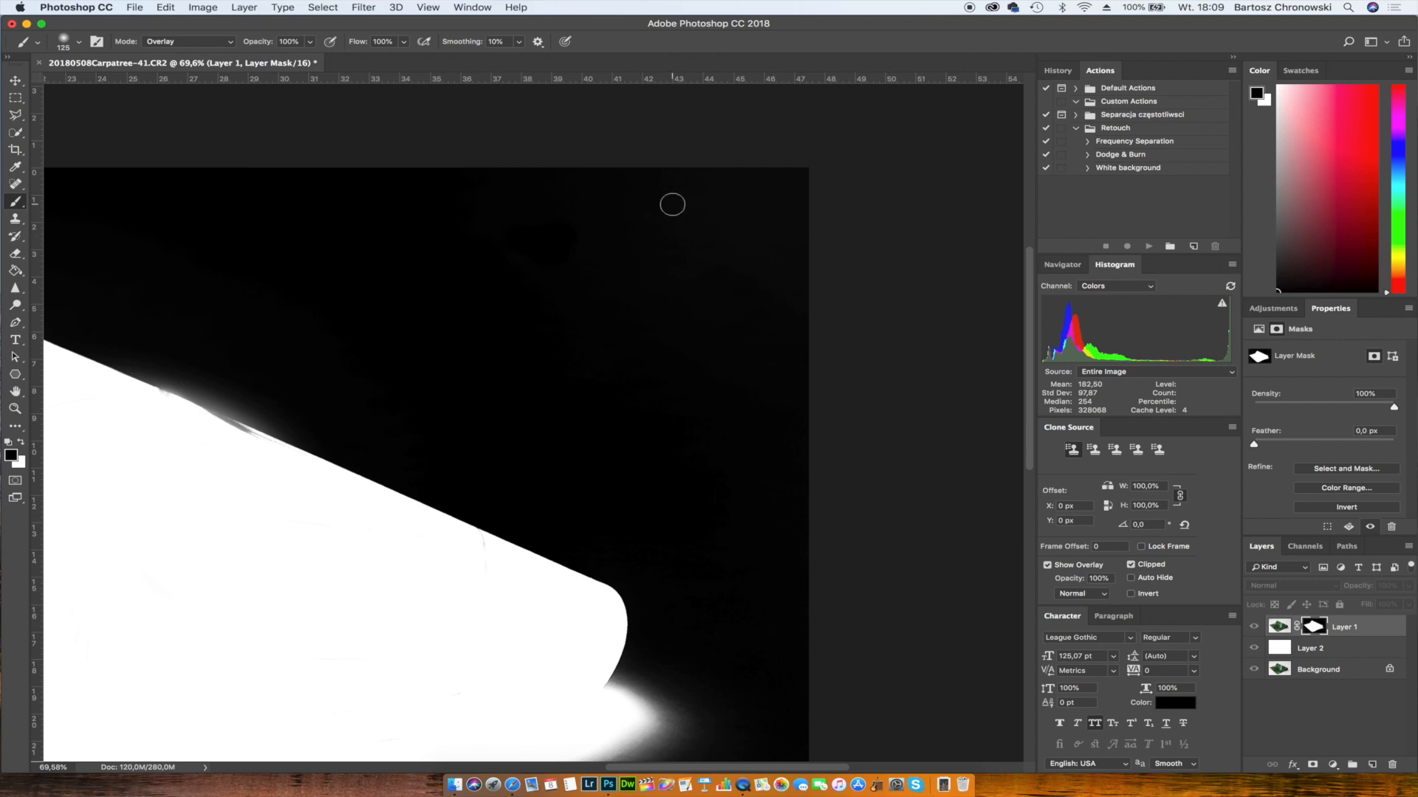
key(bracketright)
key(bracketright)
key(bracketright)
key(bracketright)
key(bracketright)
key(bracketright)
key(bracketright)
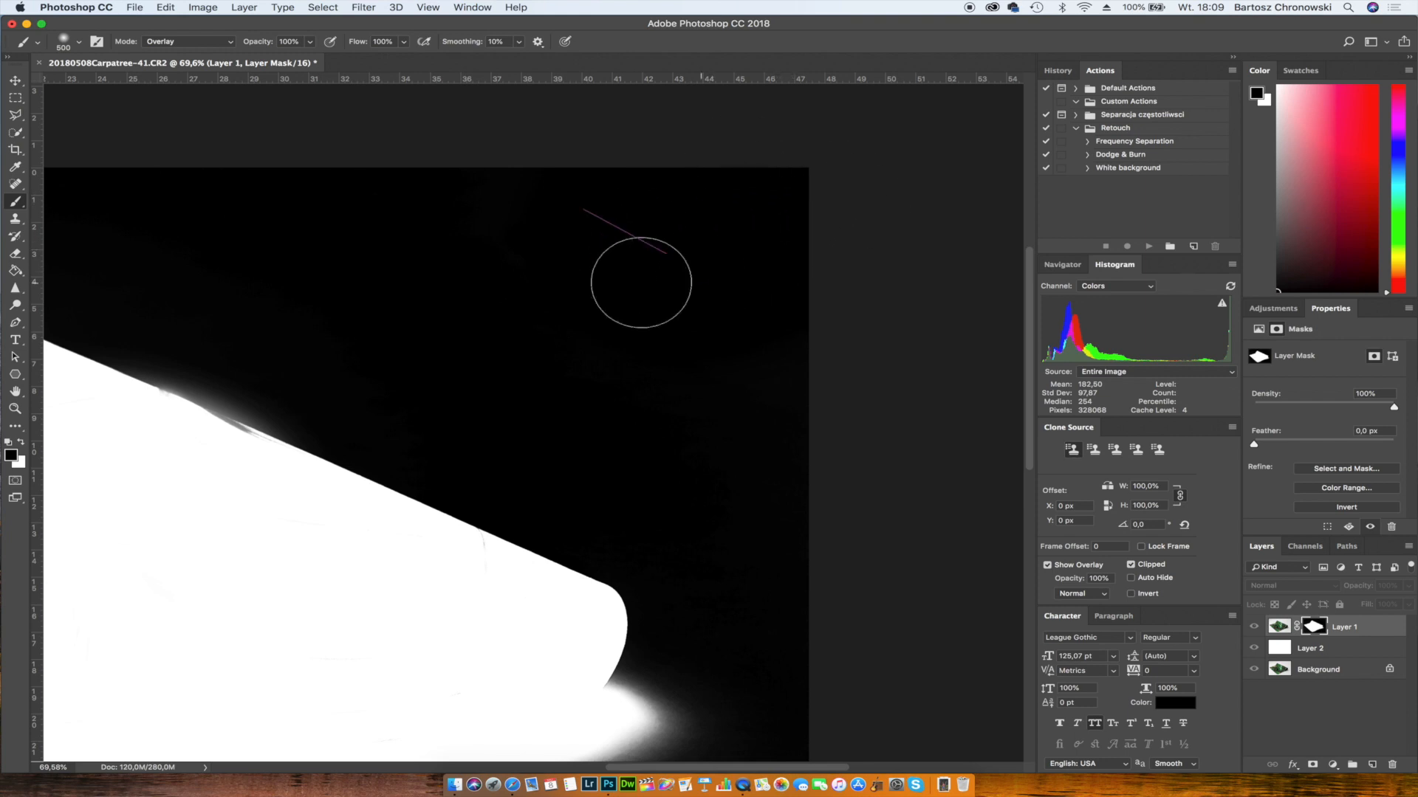
Reduce the brush size to 200 and paint black along the mat's upper-right edge to clear the grey halo from the mask.
key(x)
key(bracketleft)
key(bracketleft)
key(bracketleft)
key(bracketleft)
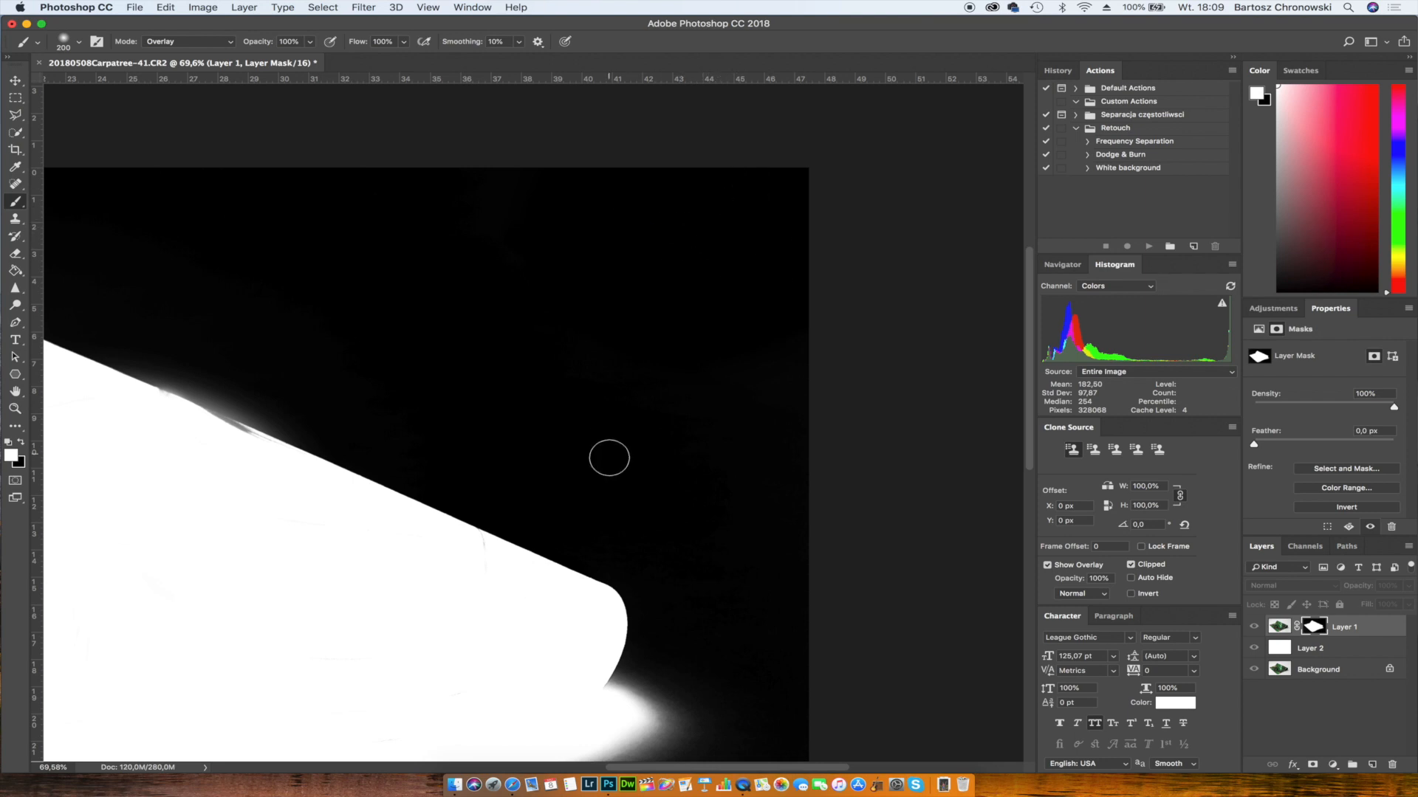
scroll(609, 452, left, 5)
scroll(609, 452, down, 2)
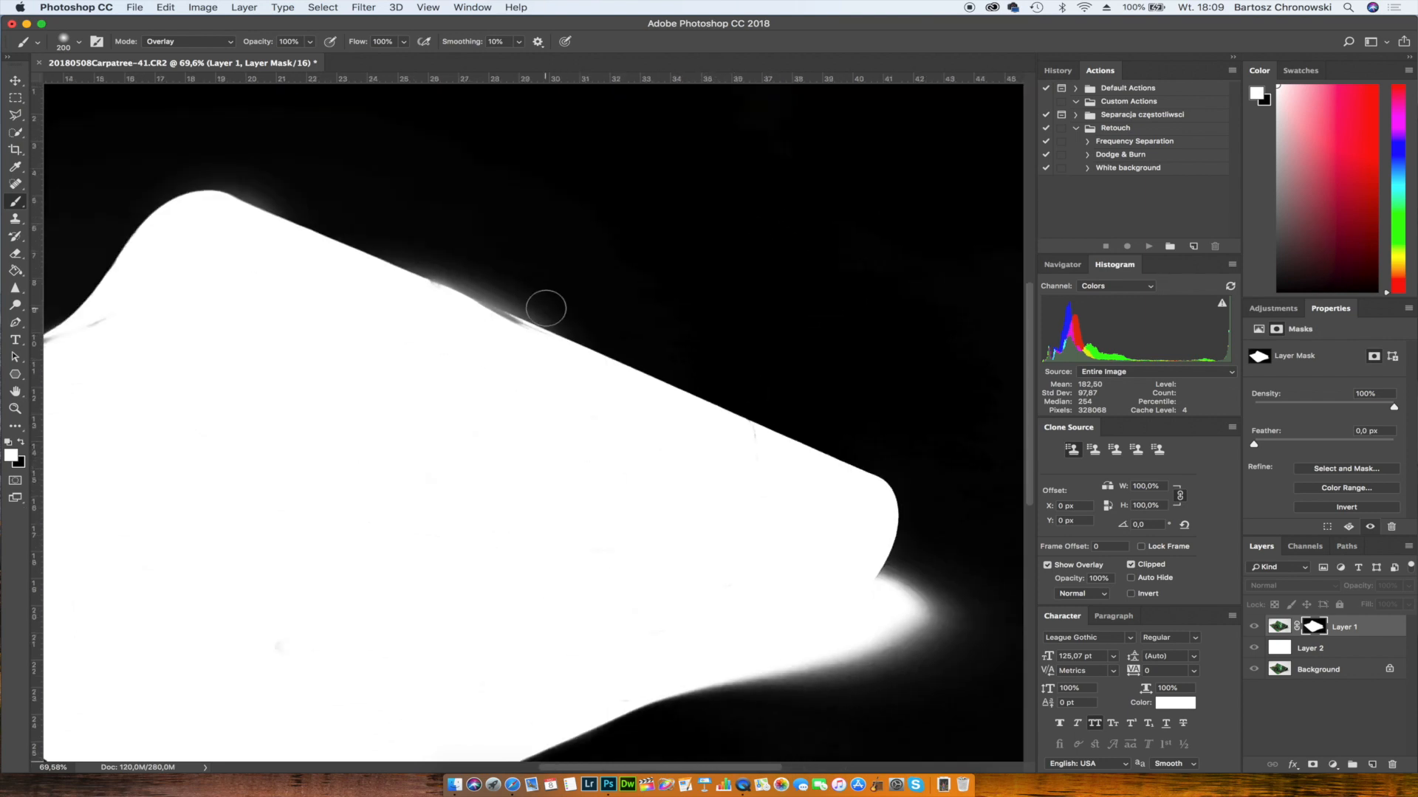
key(x)
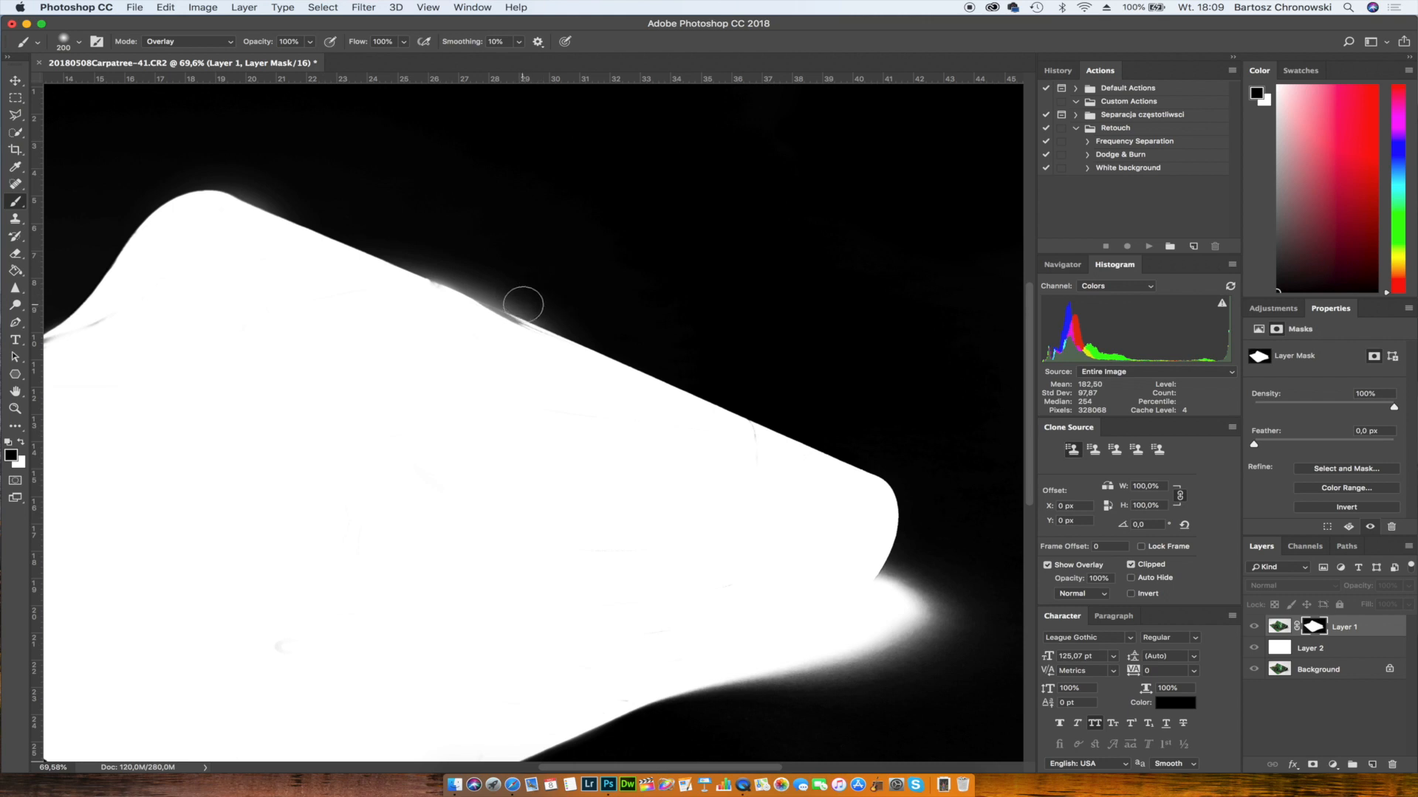
mouse_move(544, 311)
mouse_down()
mouse_move(323, 206)
mouse_move(201, 173)
mouse_move(287, 193)
mouse_move(433, 265)
mouse_move(504, 277)
mouse_move(587, 332)
mouse_move(848, 436)
mouse_up()
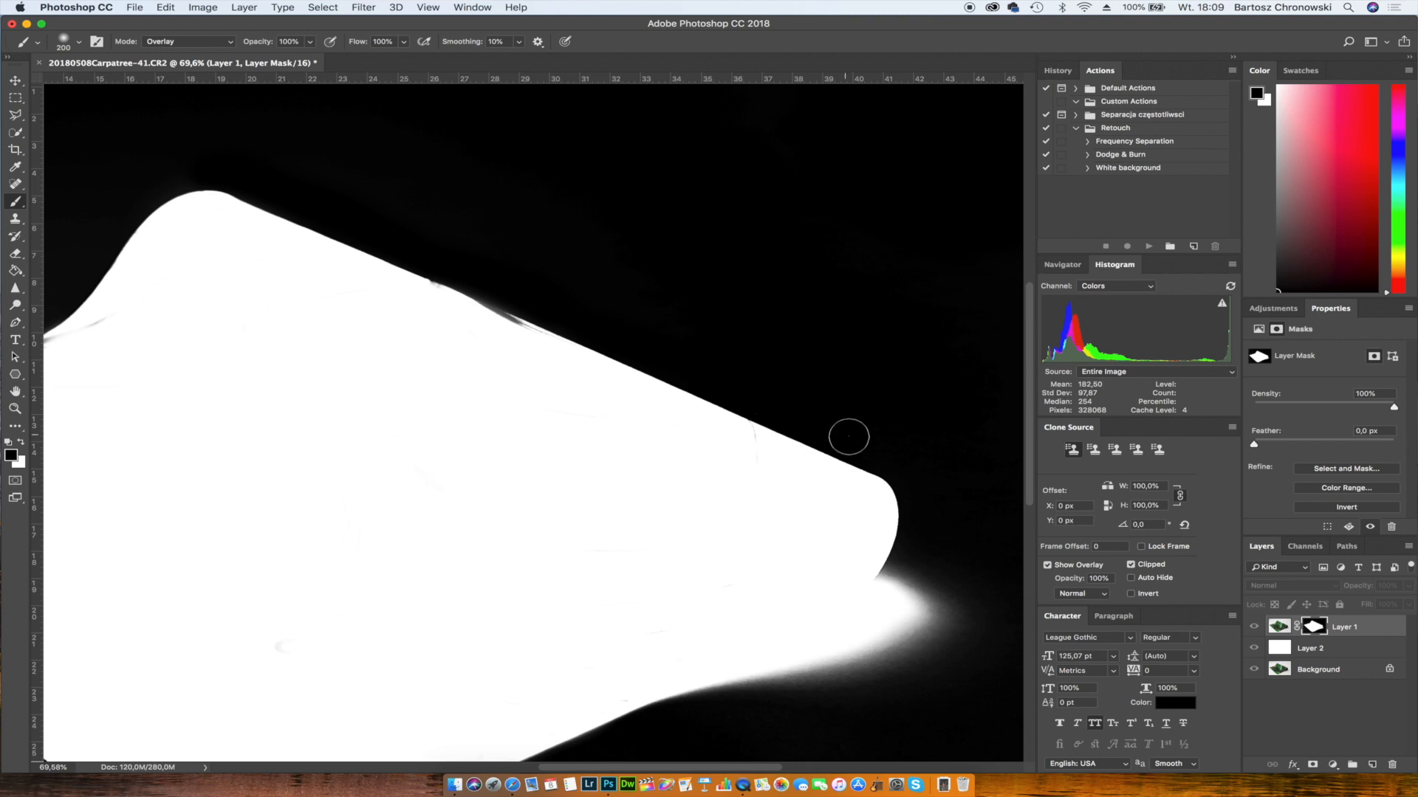
Paint black on the mask around the mat's left corner and along the outside of its upper-left edge.
scroll(787, 400, left, 10)
scroll(788, 401, left, 9)
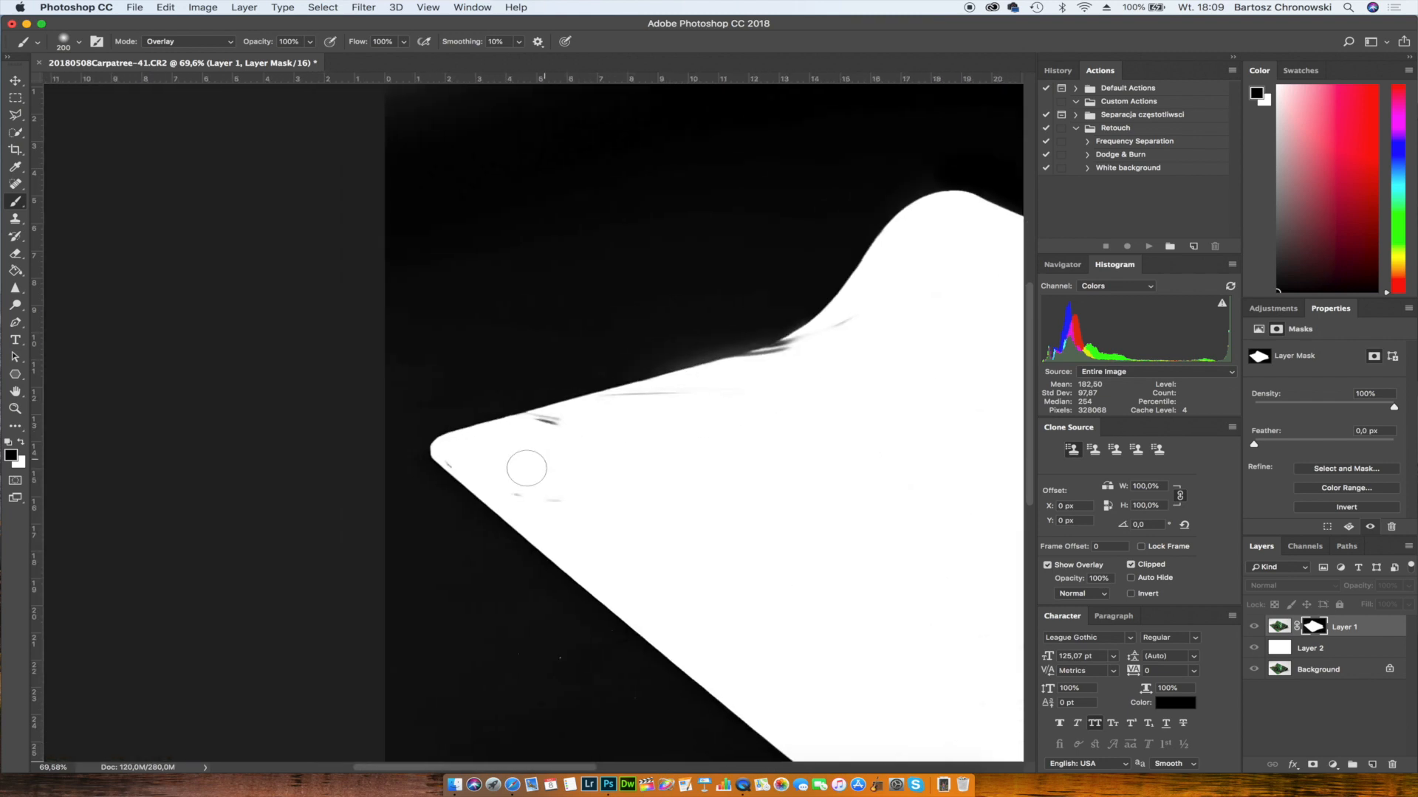
mouse_move(444, 508)
mouse_down()
mouse_move(412, 438)
mouse_move(438, 420)
mouse_move(762, 299)
mouse_move(670, 354)
mouse_move(799, 306)
mouse_move(890, 206)
mouse_move(933, 180)
mouse_up()
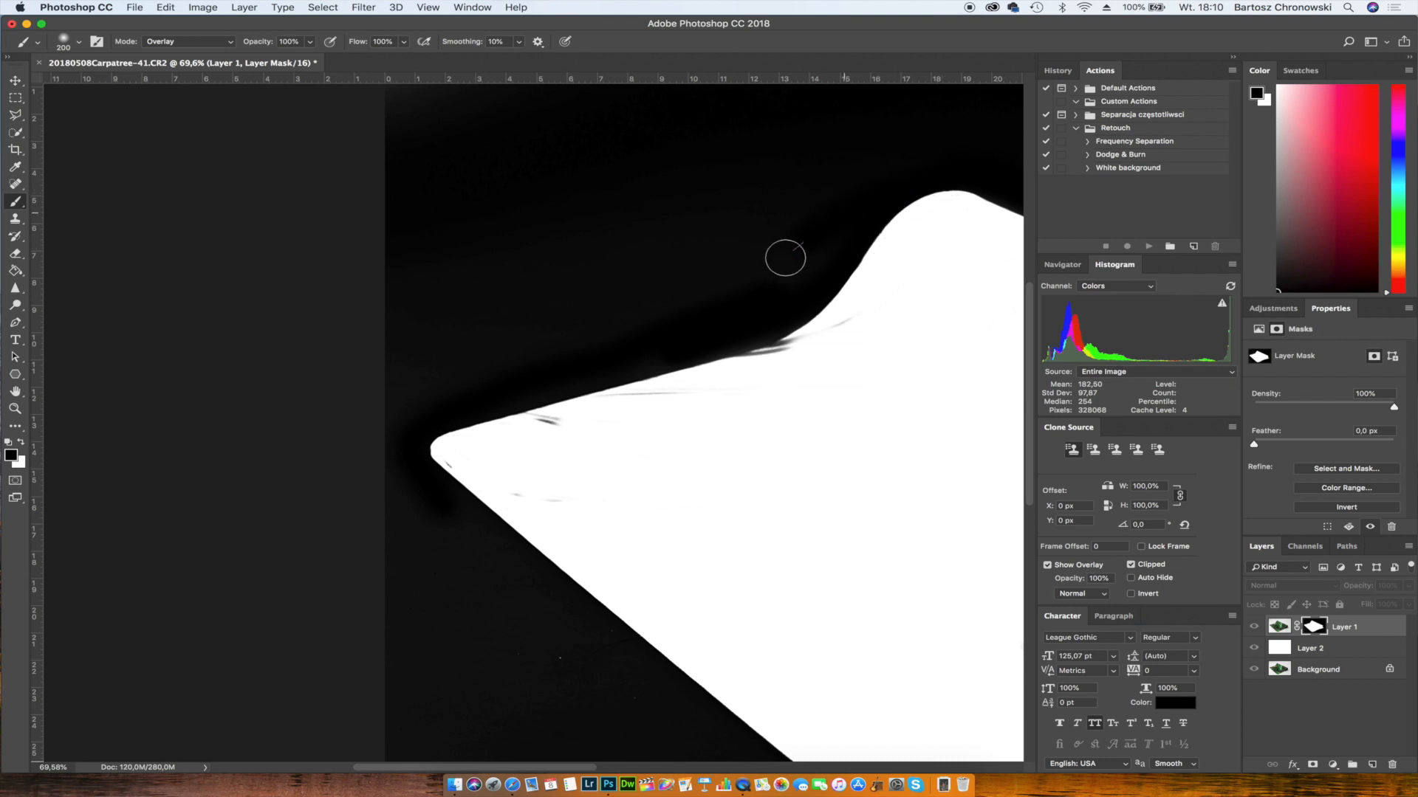
Paint white over the dark streaks inside the mat along its upper-left edge and left corner.
key(x)
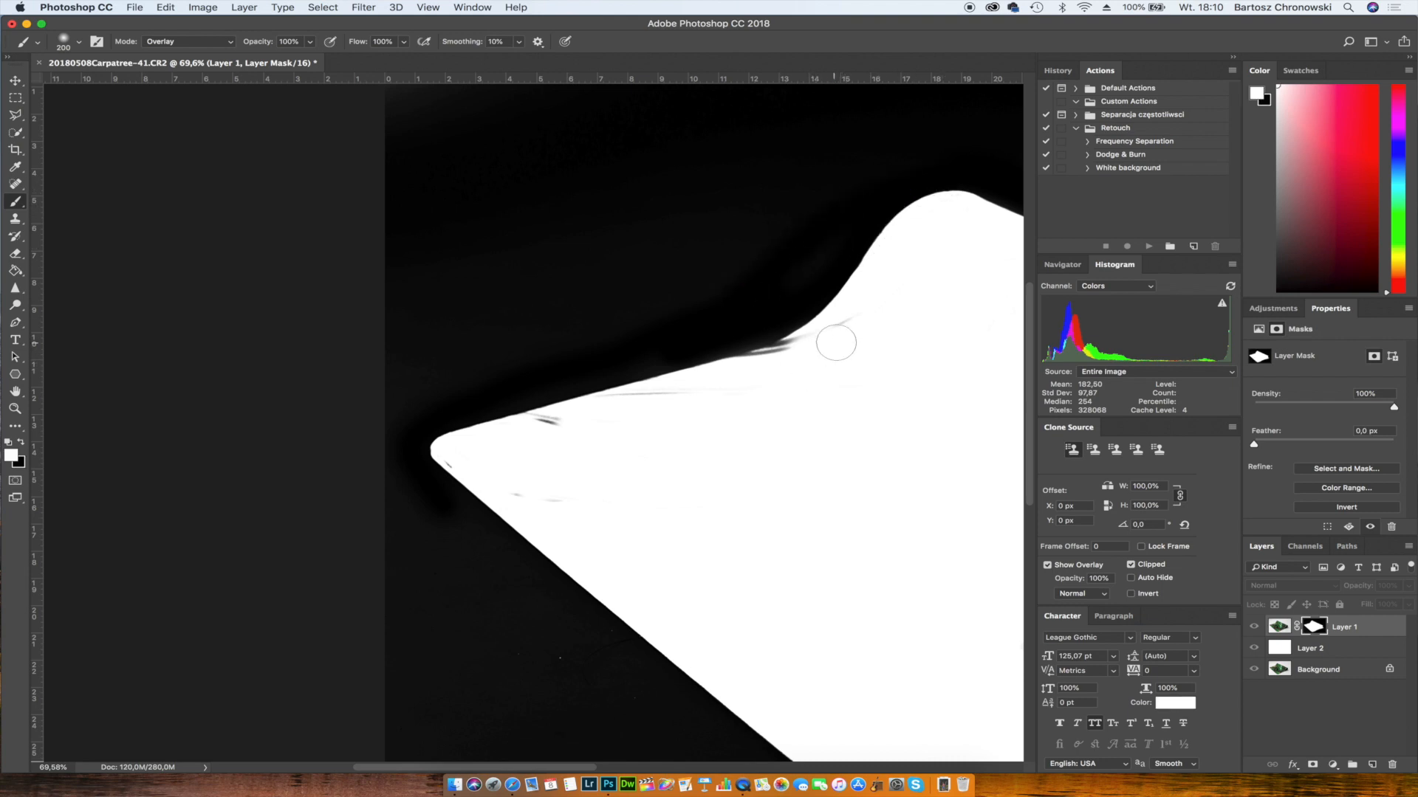
mouse_move(835, 342)
mouse_down()
mouse_move(741, 374)
mouse_move(807, 354)
mouse_move(794, 352)
mouse_up()
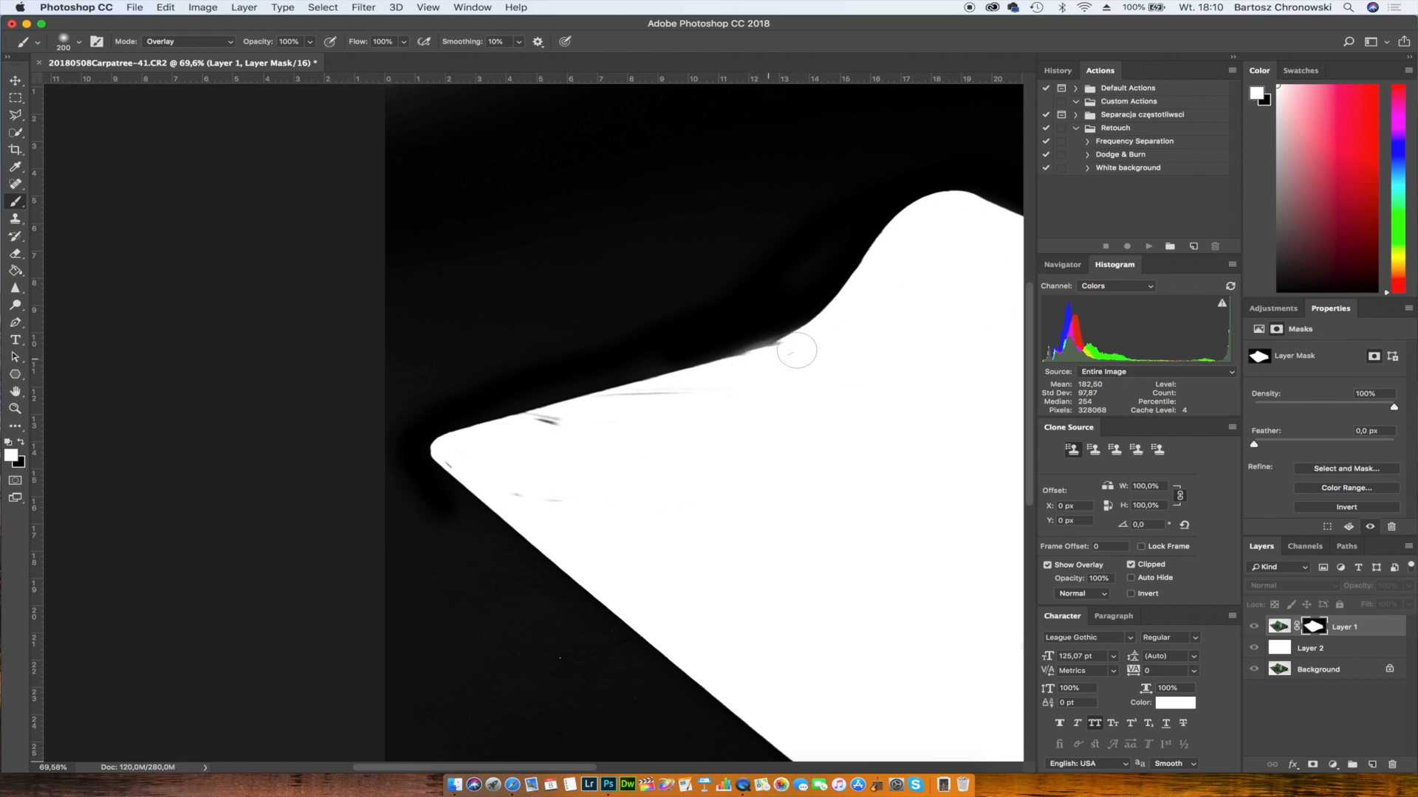
mouse_move(601, 414)
mouse_down()
mouse_move(521, 442)
mouse_move(594, 409)
mouse_move(529, 427)
mouse_move(545, 434)
mouse_move(536, 472)
mouse_move(552, 503)
mouse_move(519, 495)
mouse_move(575, 485)
mouse_move(462, 476)
mouse_move(454, 458)
mouse_move(532, 469)
mouse_move(472, 476)
mouse_move(463, 497)
mouse_move(504, 479)
mouse_move(464, 481)
mouse_move(506, 473)
mouse_move(469, 476)
mouse_move(602, 435)
mouse_move(509, 439)
mouse_move(785, 359)
mouse_move(838, 362)
mouse_move(780, 316)
mouse_move(732, 341)
mouse_move(835, 275)
mouse_up()
Paint black on the mask background along the mat's lower edges near the bottom corner to clear the grey halo.
key(x)
scroll(835, 275, right, 10)
scroll(835, 275, down, 5)
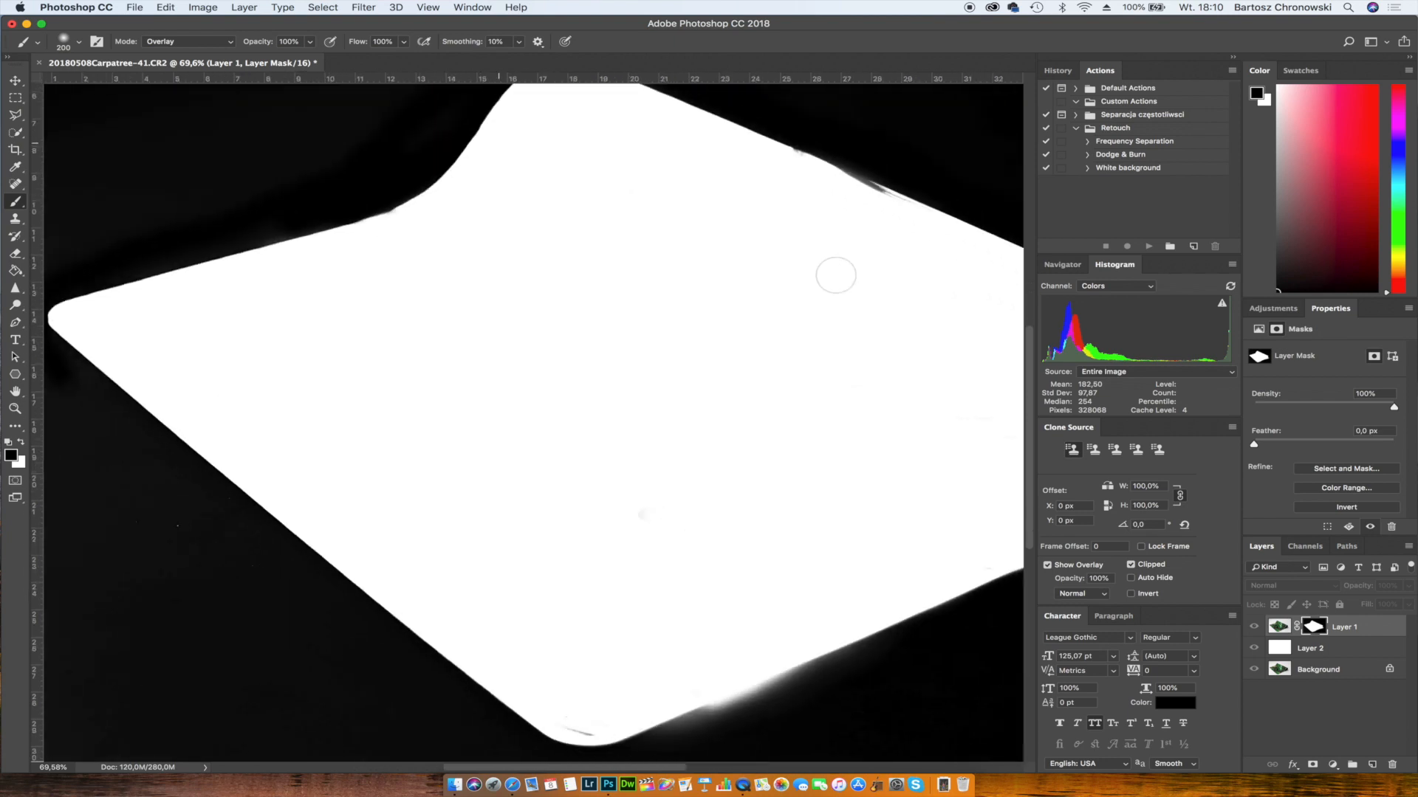
mouse_move(496, 541)
mouse_down()
mouse_move(391, 594)
mouse_move(570, 516)
mouse_move(338, 619)
mouse_move(478, 550)
mouse_move(384, 598)
mouse_up()
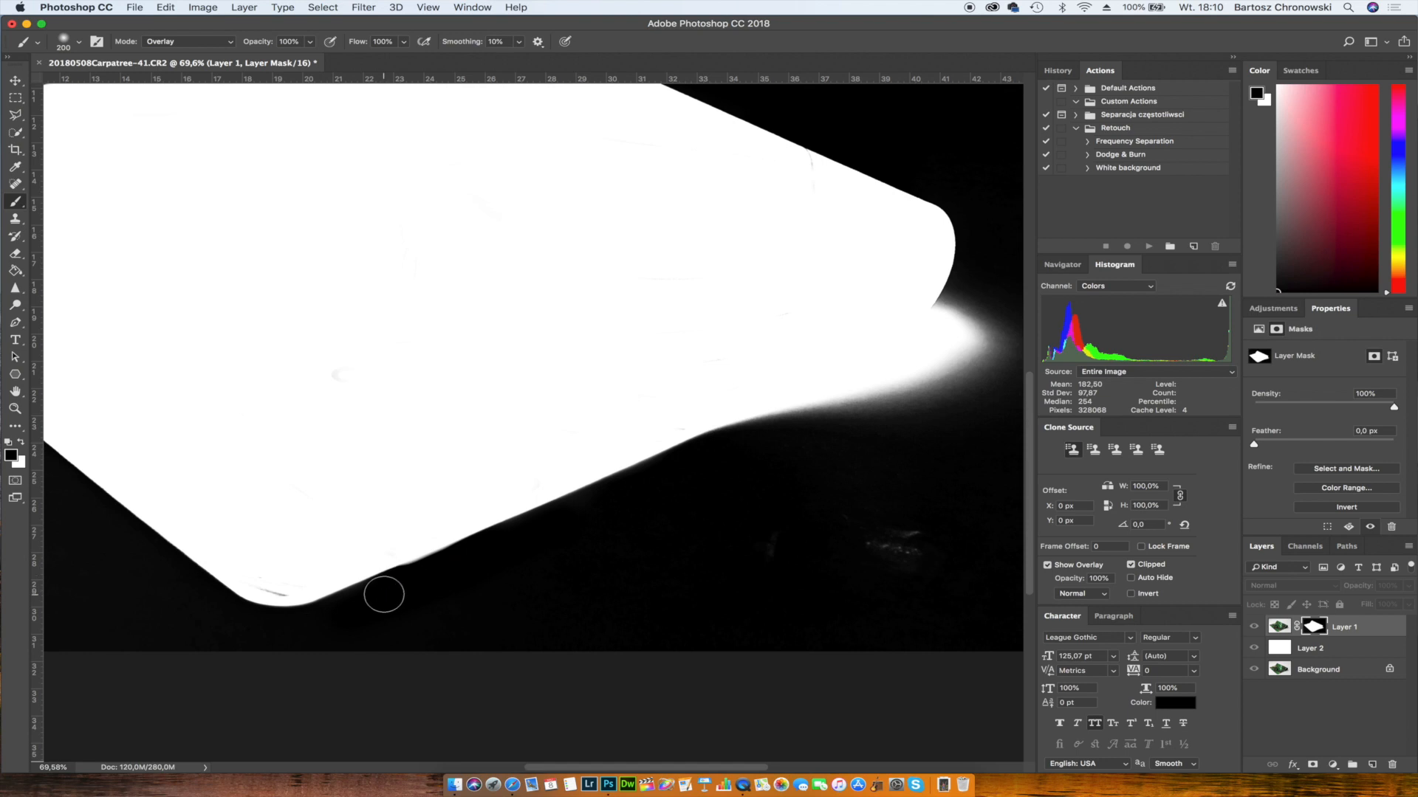
Paint the dark mark on the mat's upper-right edge white and clean the background just outside that edge with black.
key(x)
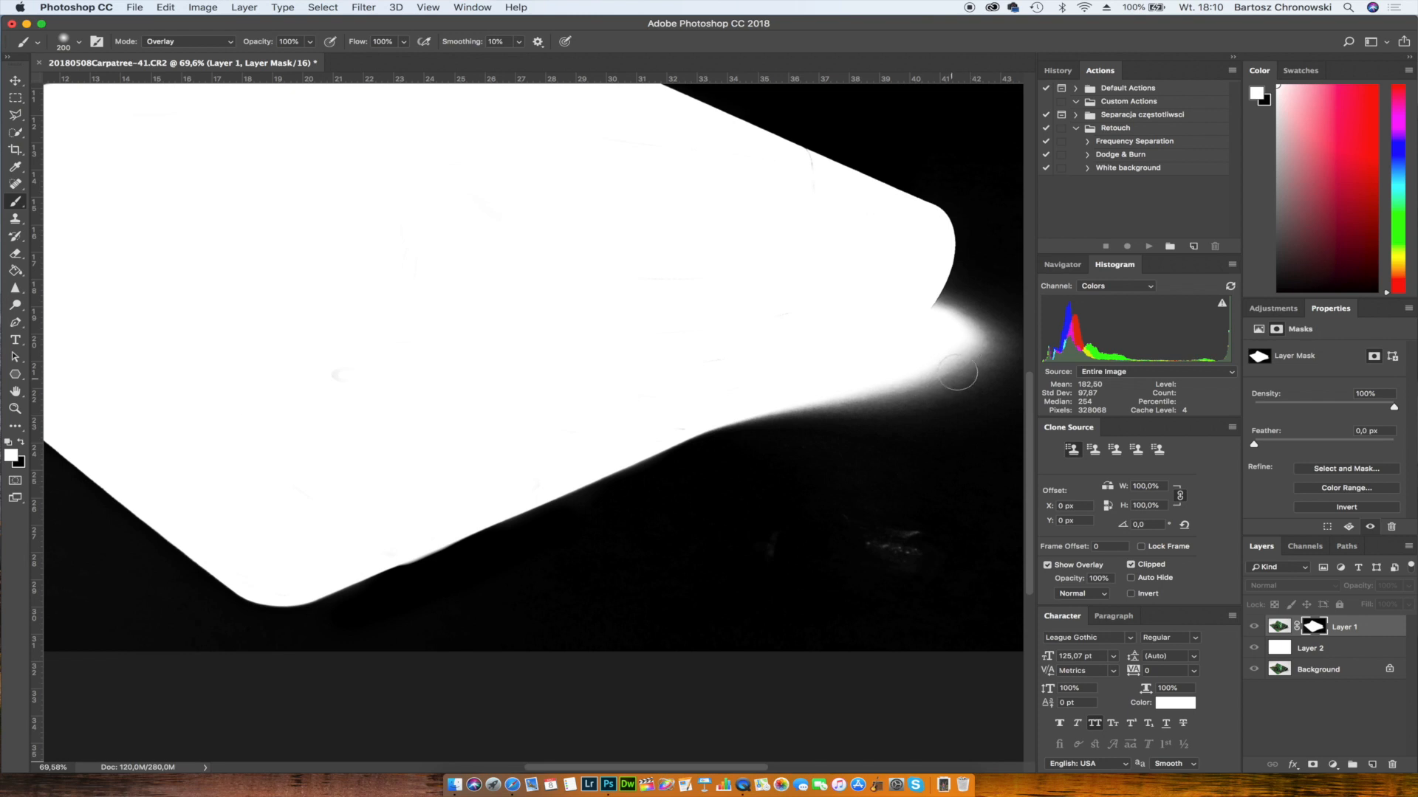
scroll(630, 379, up, 2)
scroll(630, 380, up, 5)
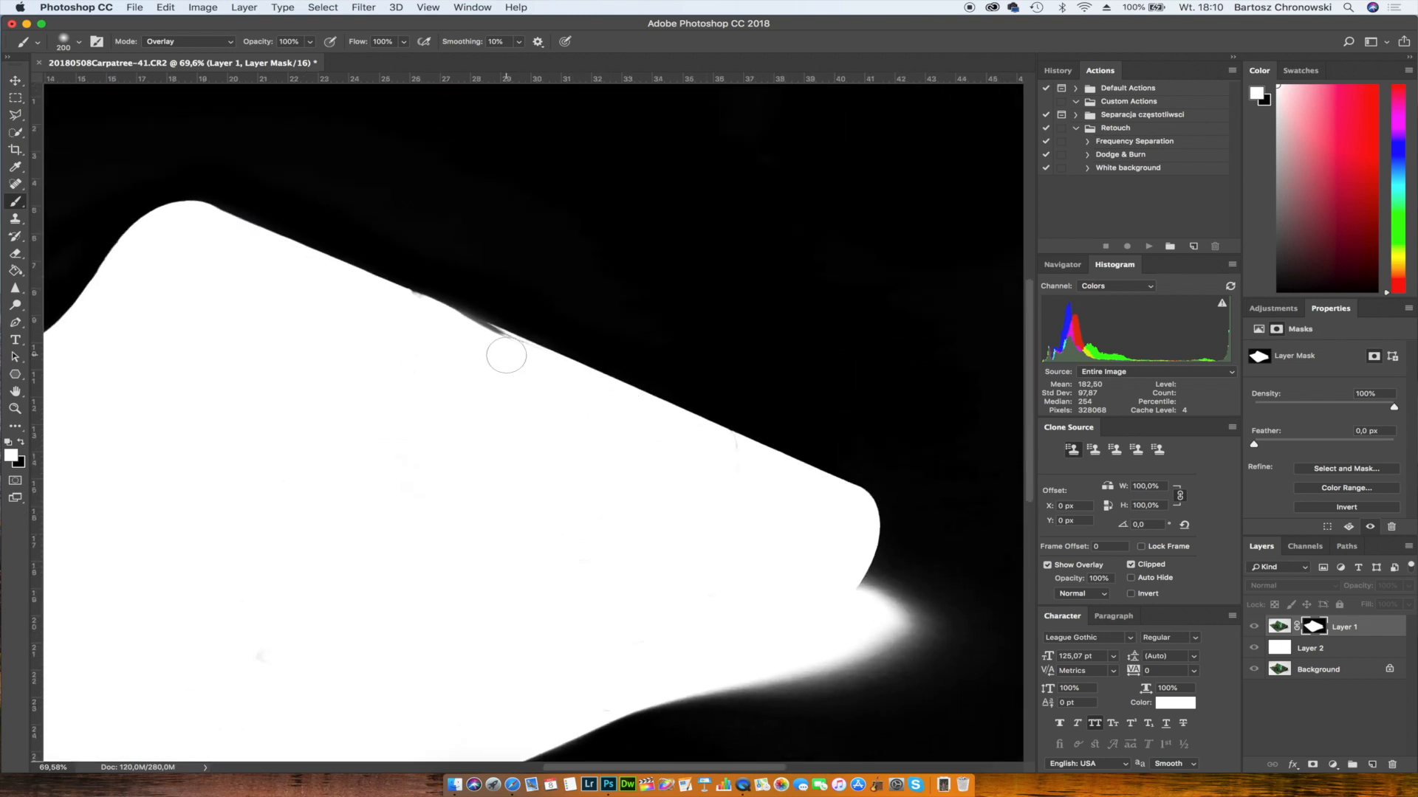
click(491, 335)
drag(492, 335, 457, 322)
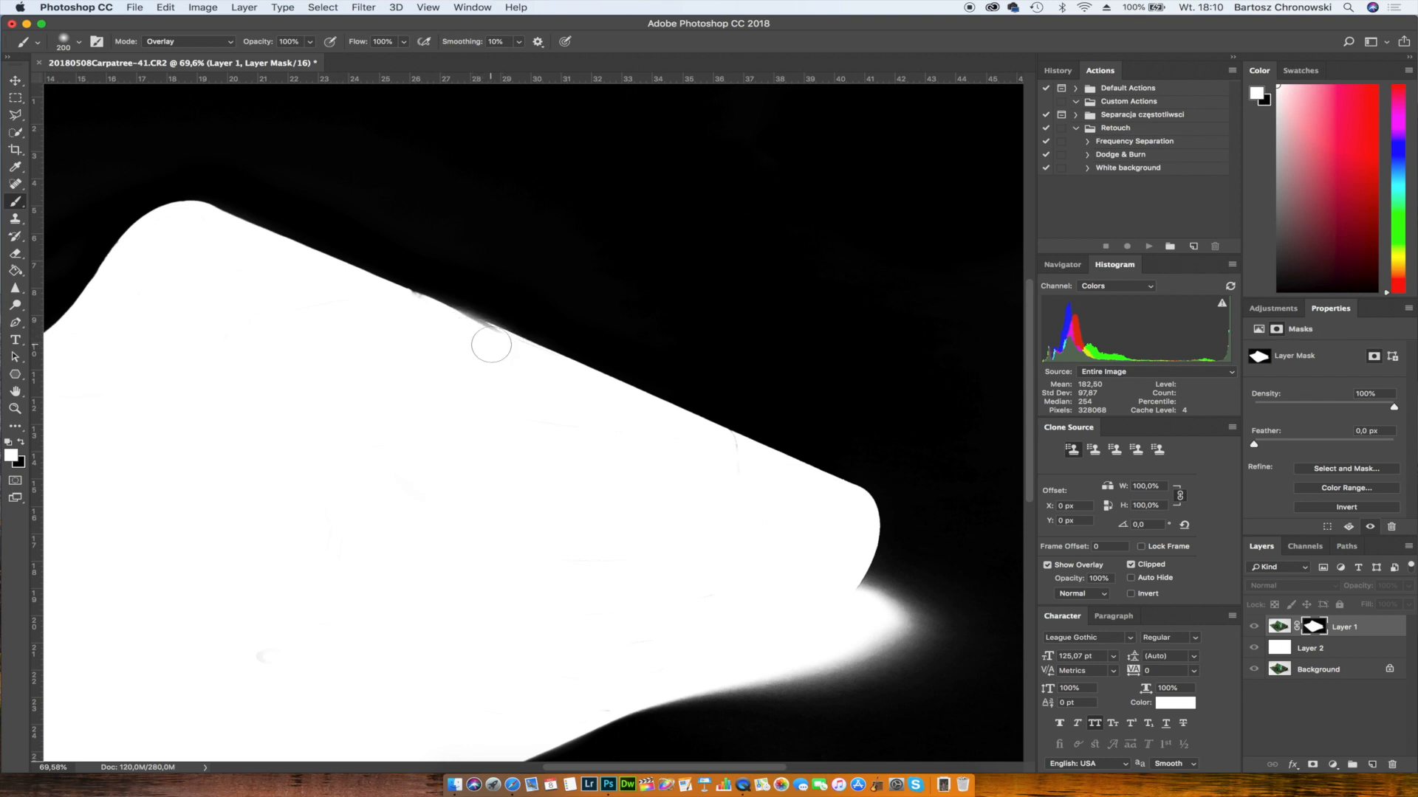
drag(475, 339, 446, 338)
key(x)
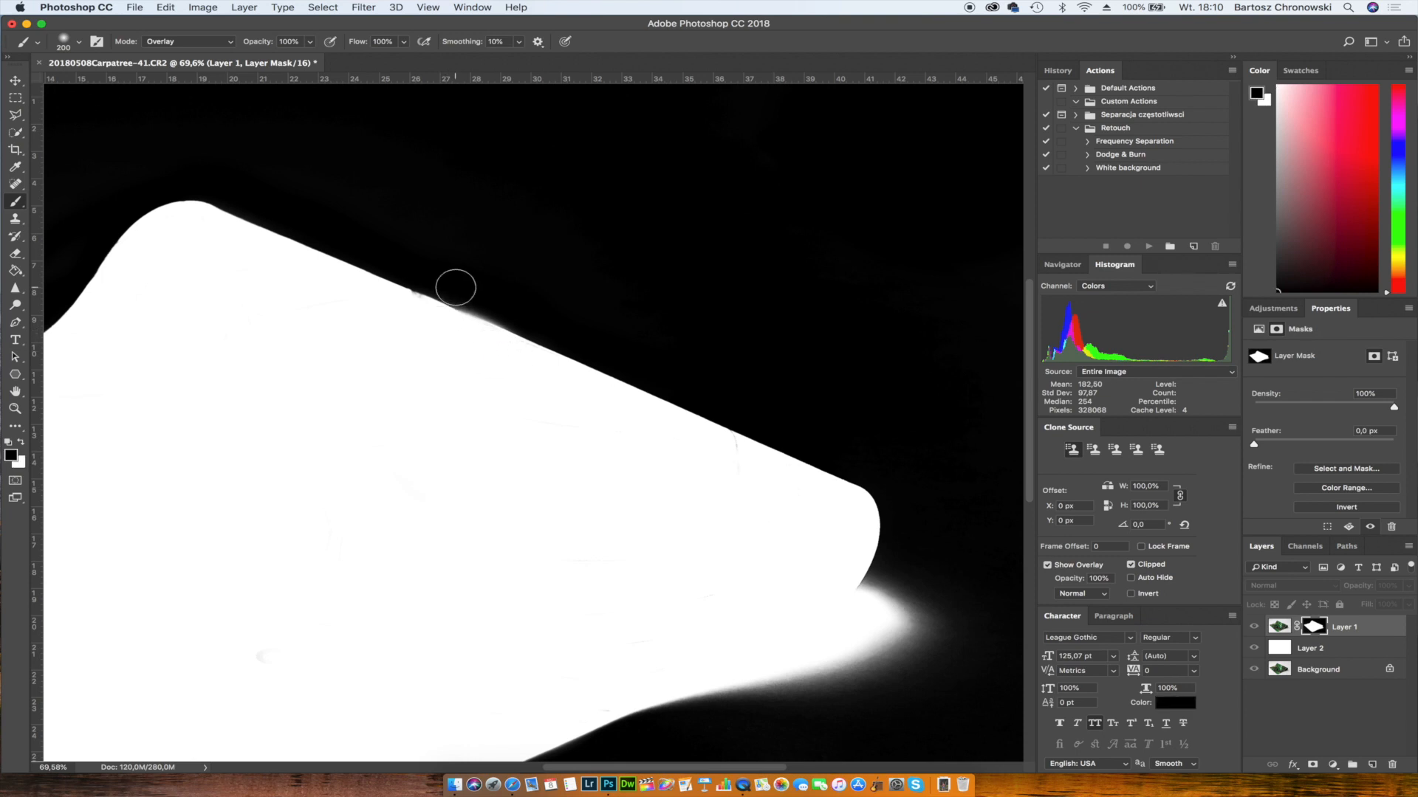
mouse_move(537, 318)
mouse_down()
mouse_move(418, 246)
mouse_move(432, 260)
mouse_up()
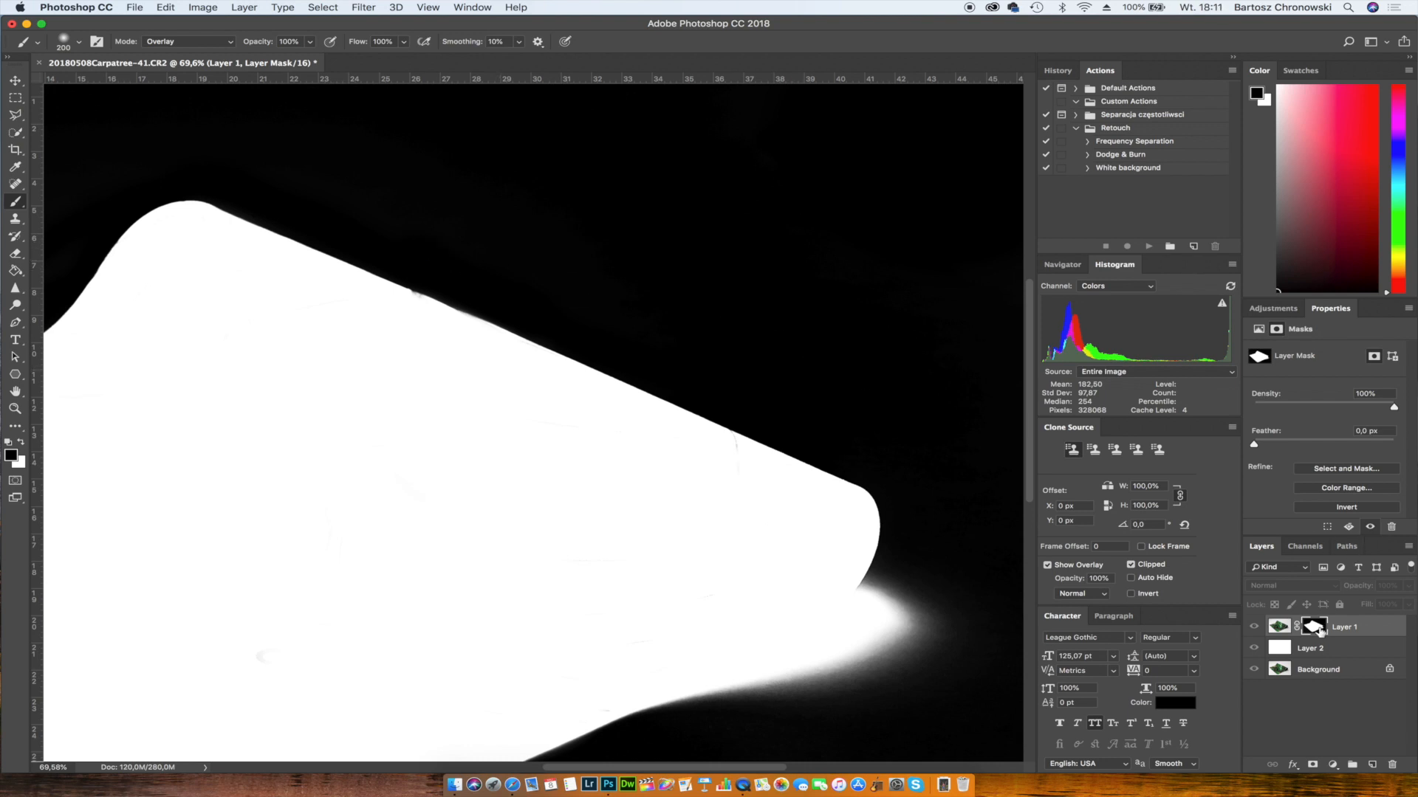
Leave the mask view of Layer 1 and fit the whole composite image on screen.
alt+click(1319, 628)
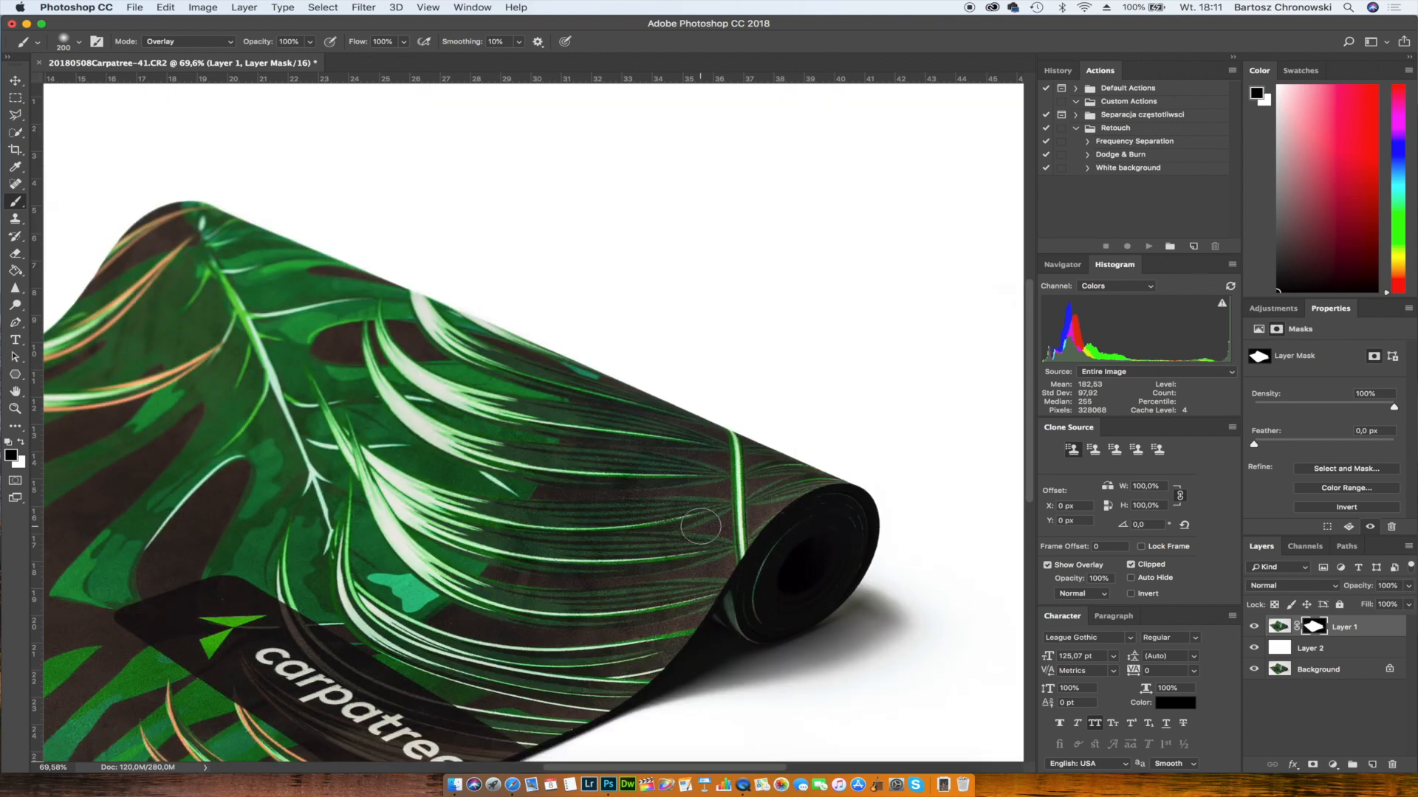
key(super+0)
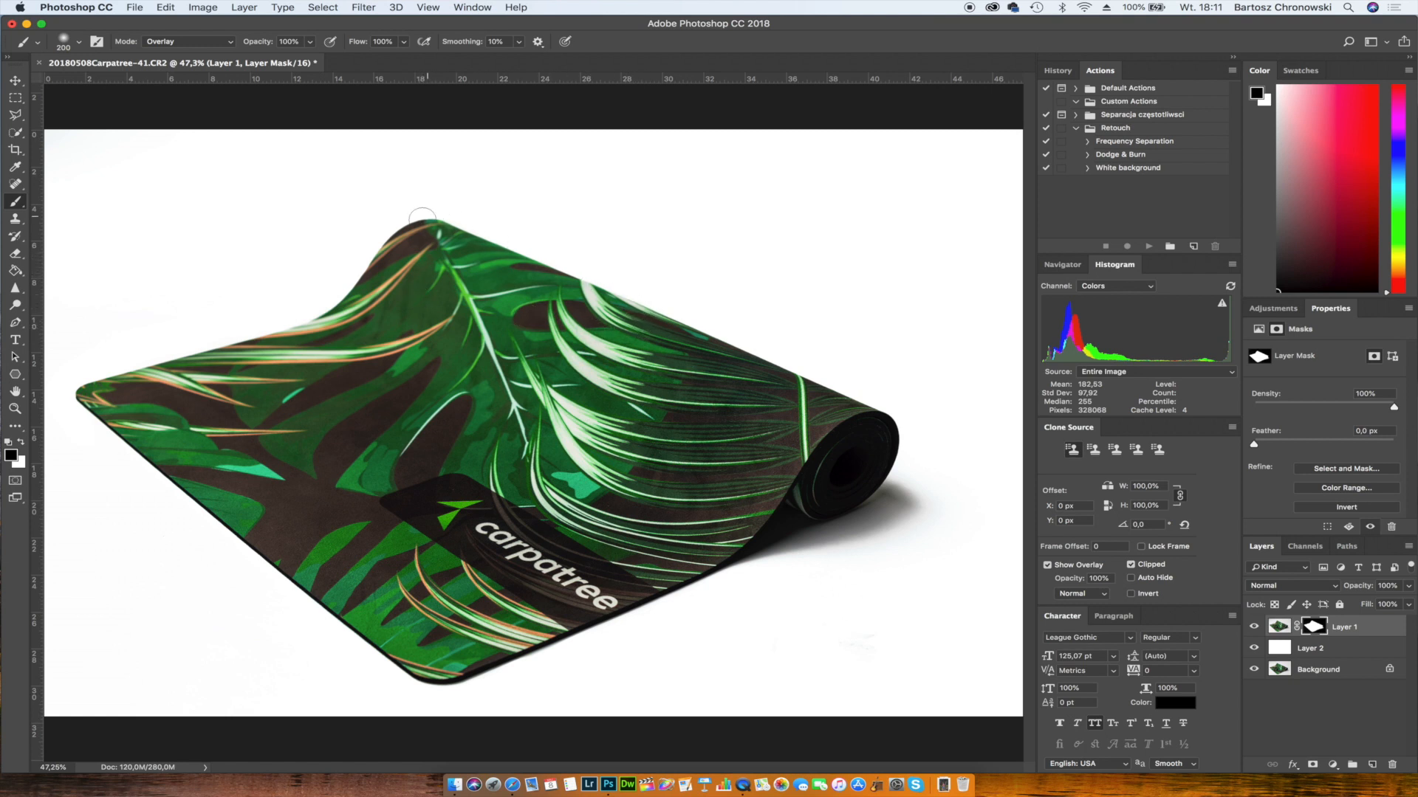
Set the brush mode to Normal and back to Overlay.
click(225, 44)
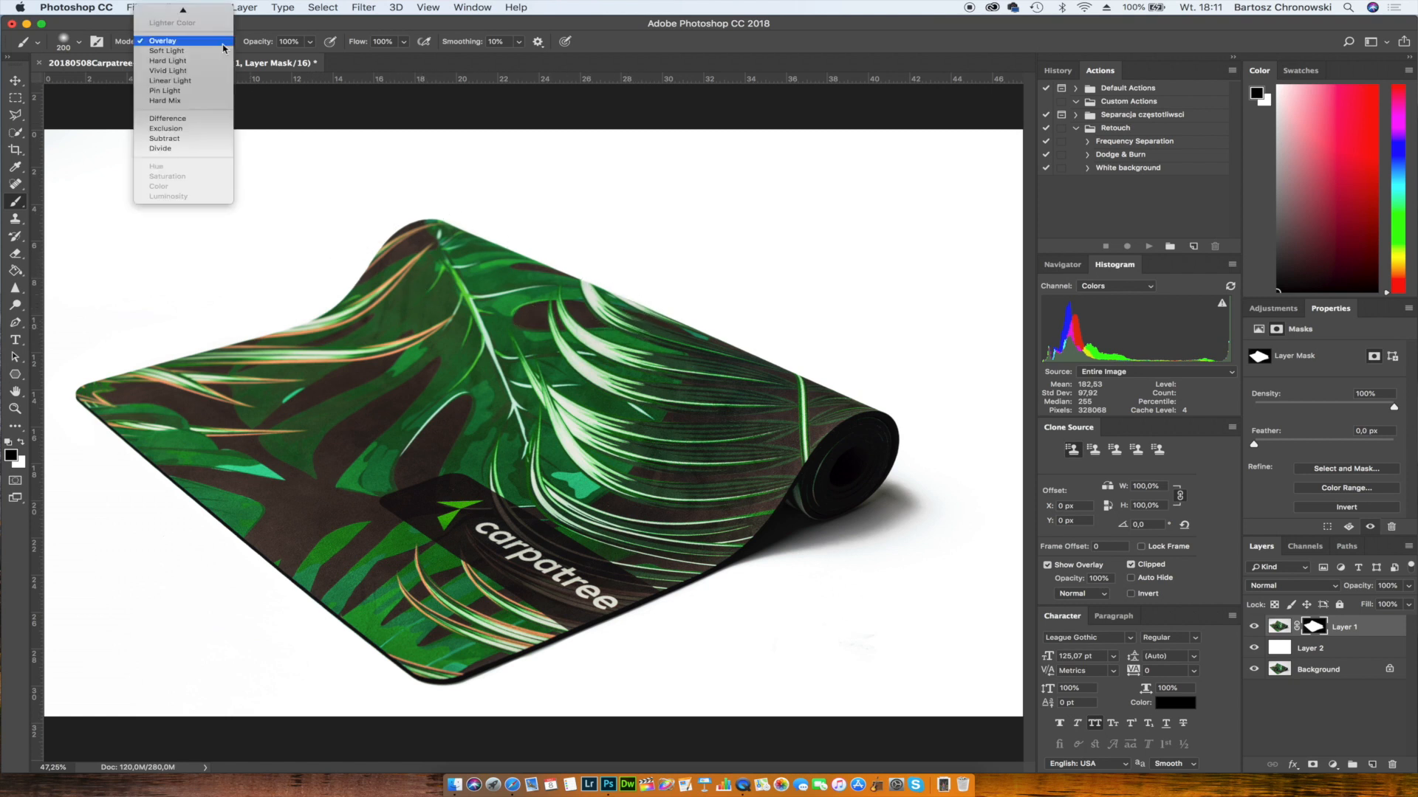
mouse_move(185, 11)
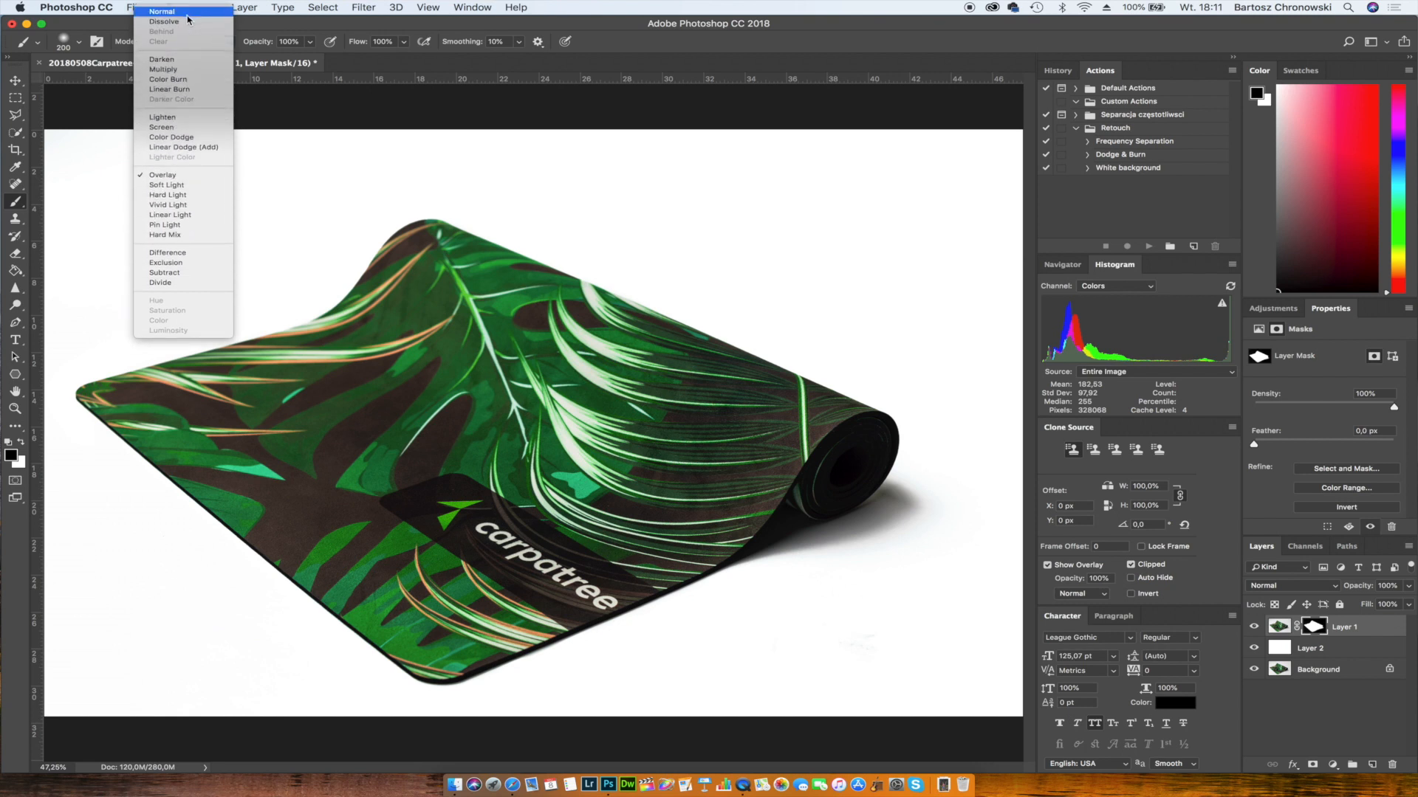
click(185, 12)
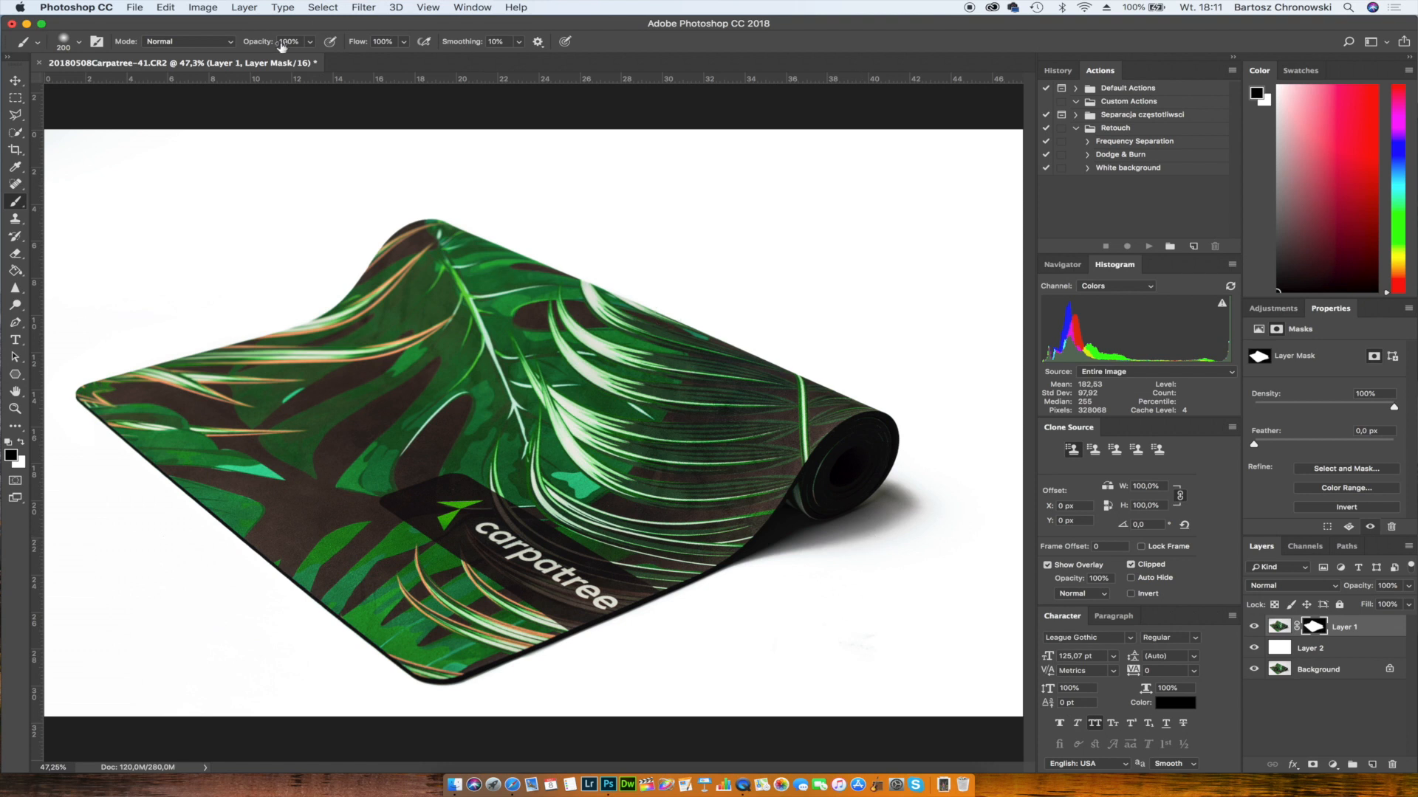
click(233, 44)
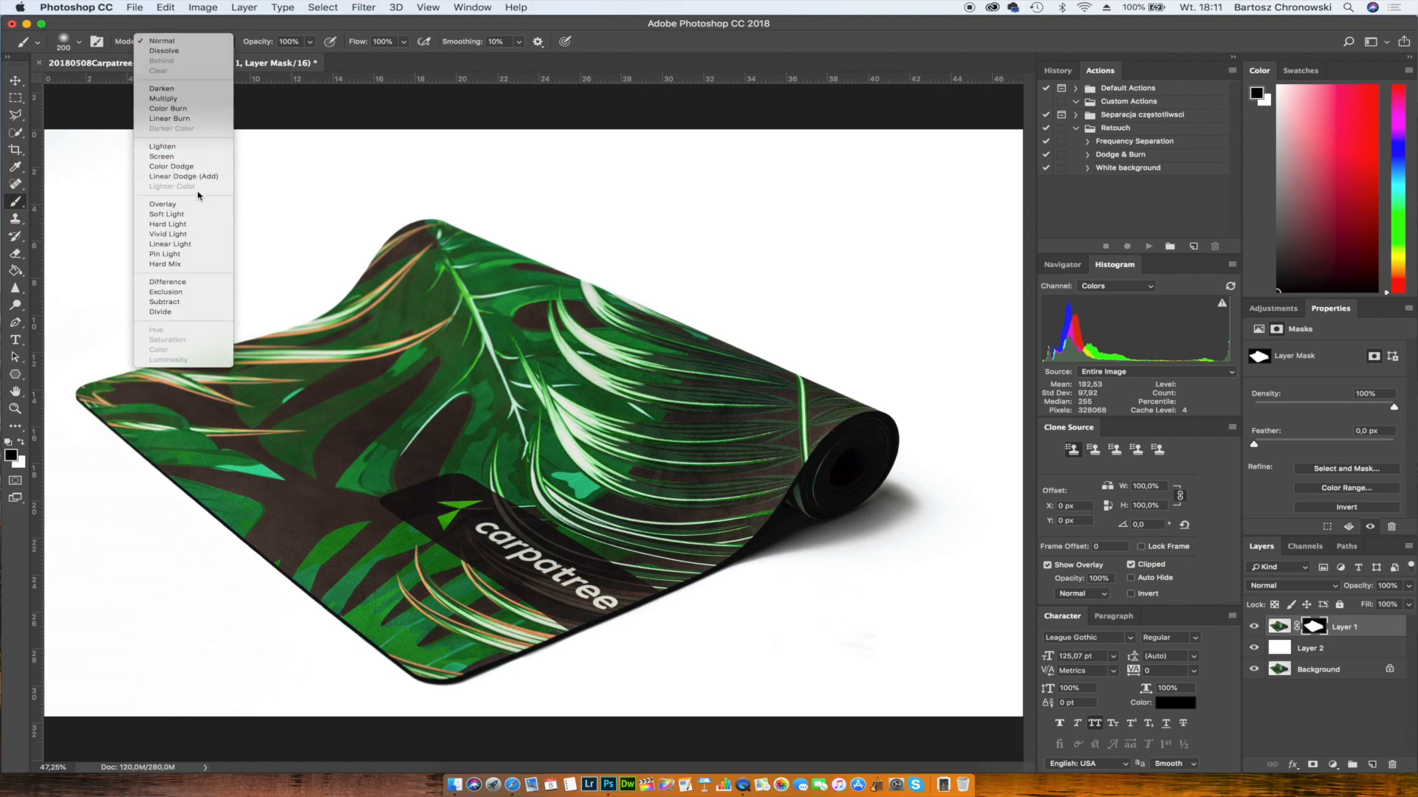
click(198, 205)
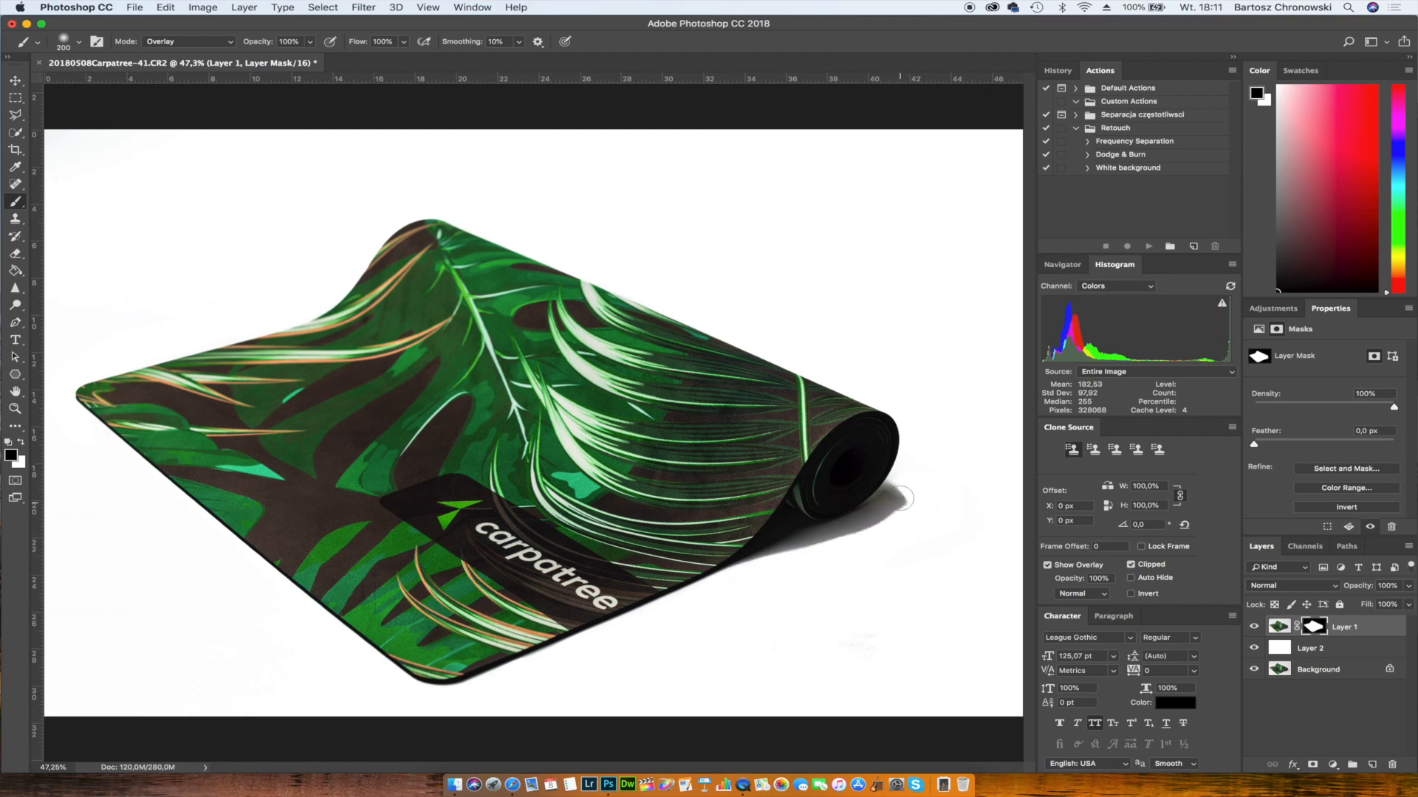
Undo the black brush strokes made over the shadow beside the rolled end of the mat.
key(alt+super+z)
key(alt+super+z)
key(alt+super+z)
key(alt+super+z)
key(alt+super+z)
key(alt+super+z)
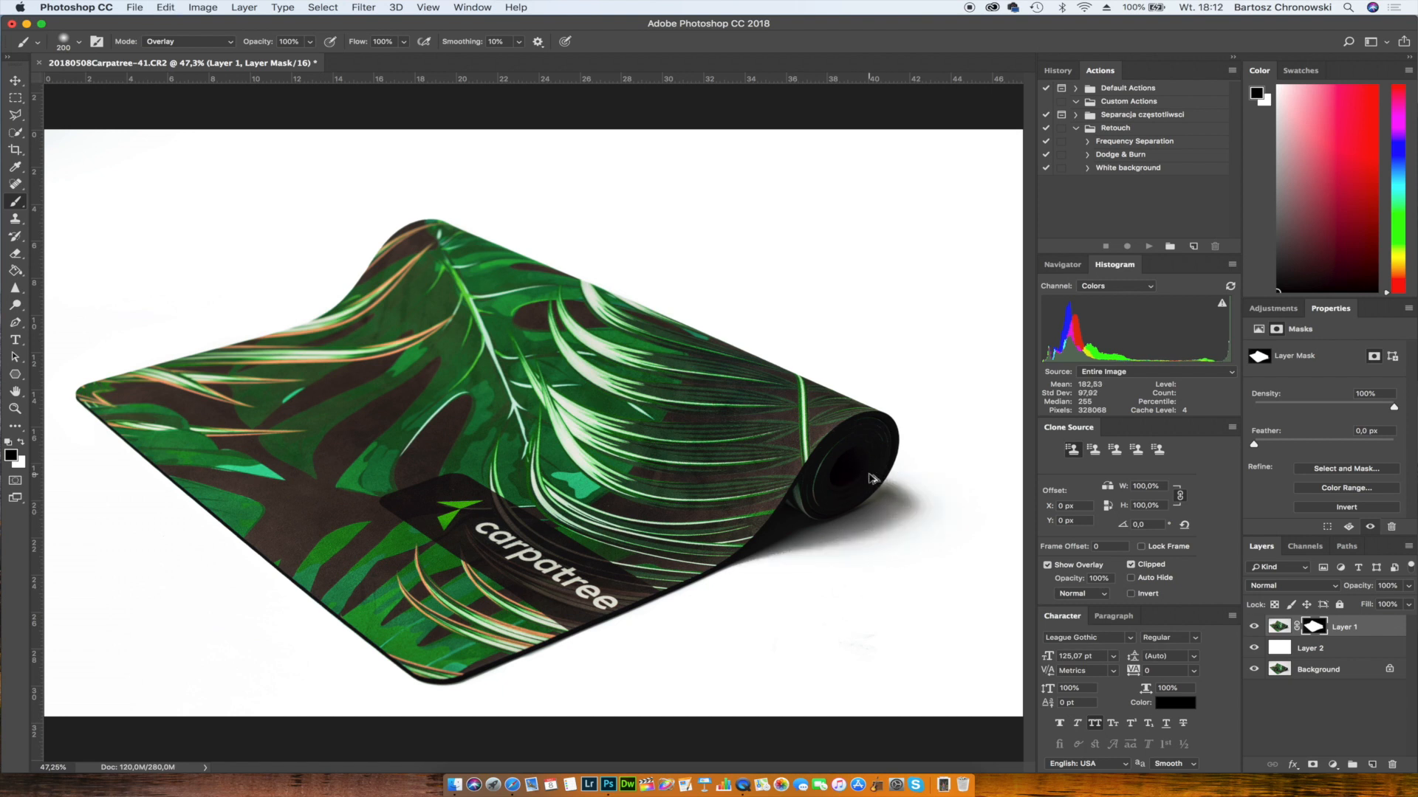